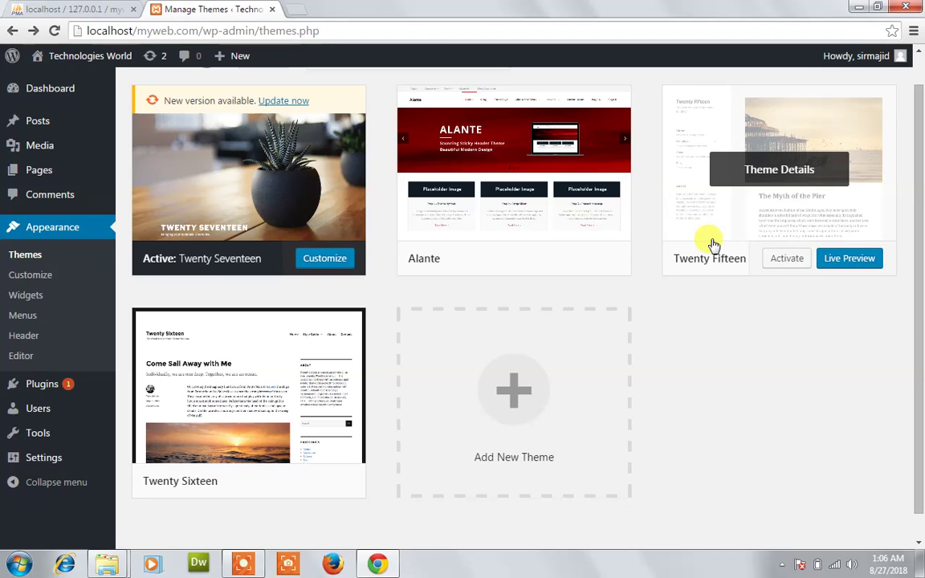
Open the page for adding new themes from the site's installed themes
scroll(714, 243, "up", 1)
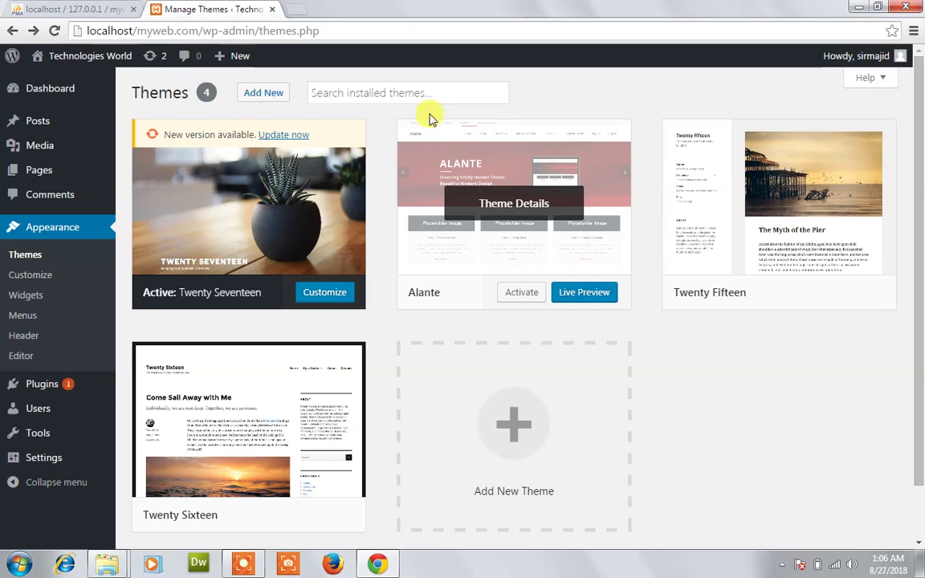
left_click(68, 228)
left_click(33, 257)
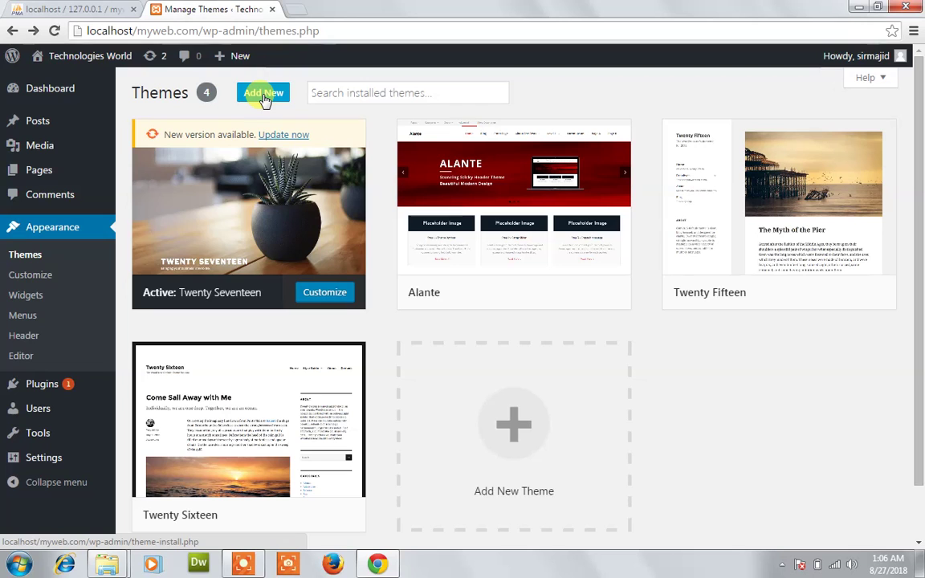
left_click(500, 381)
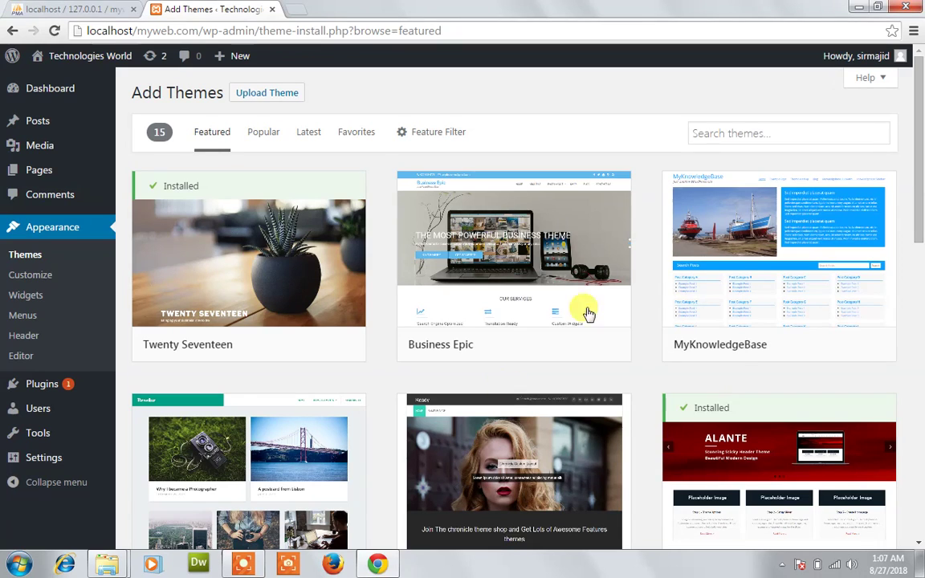
Install the Aquarella Lite theme from the featured themes
scroll(920, 195, "down", 1)
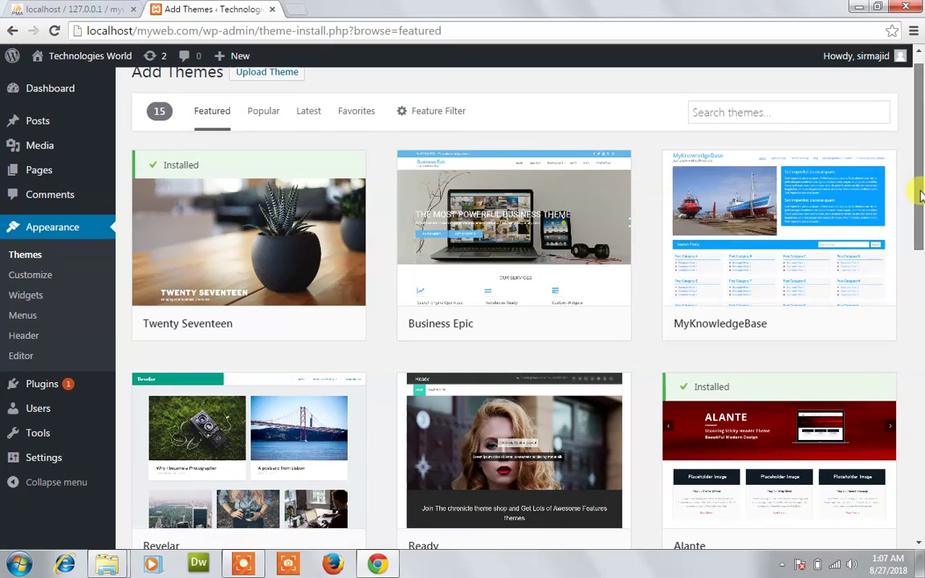
scroll(921, 195, "down", 4)
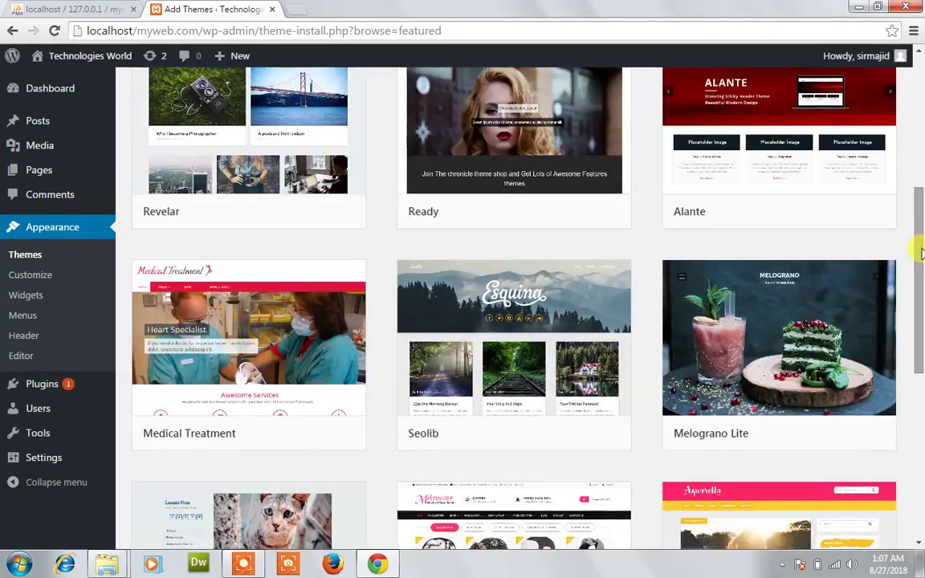
left_click_drag(922, 253, 921, 304)
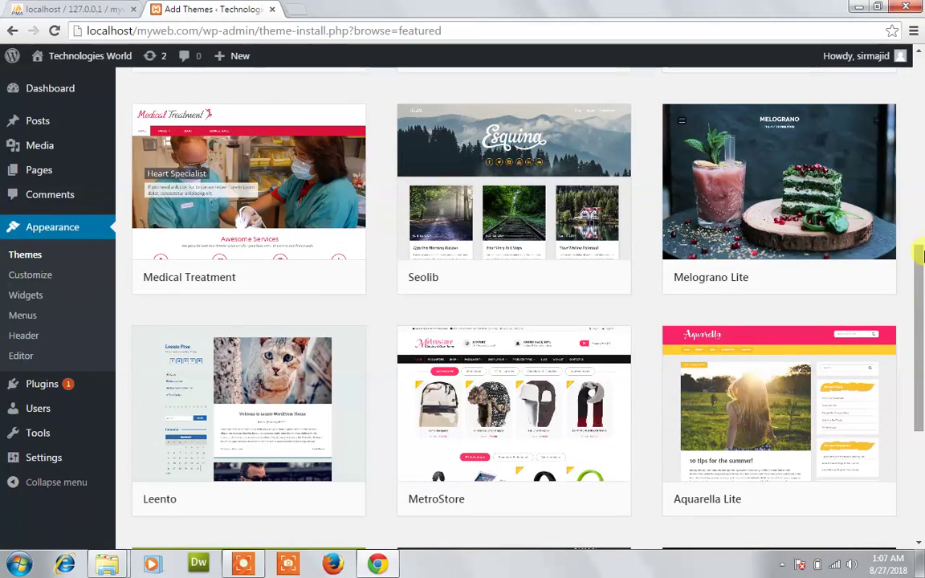
left_click_drag(920, 256, 920, 321)
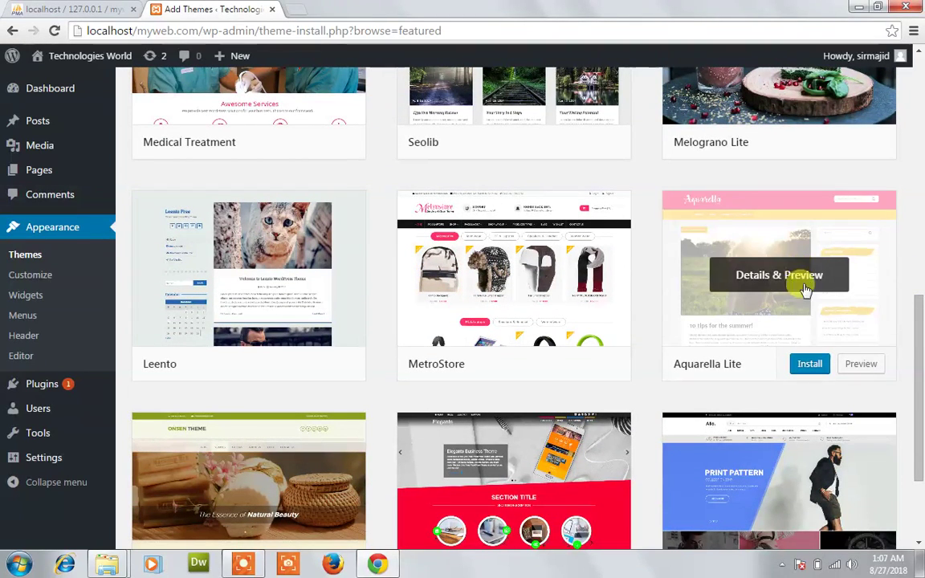
left_click(809, 364)
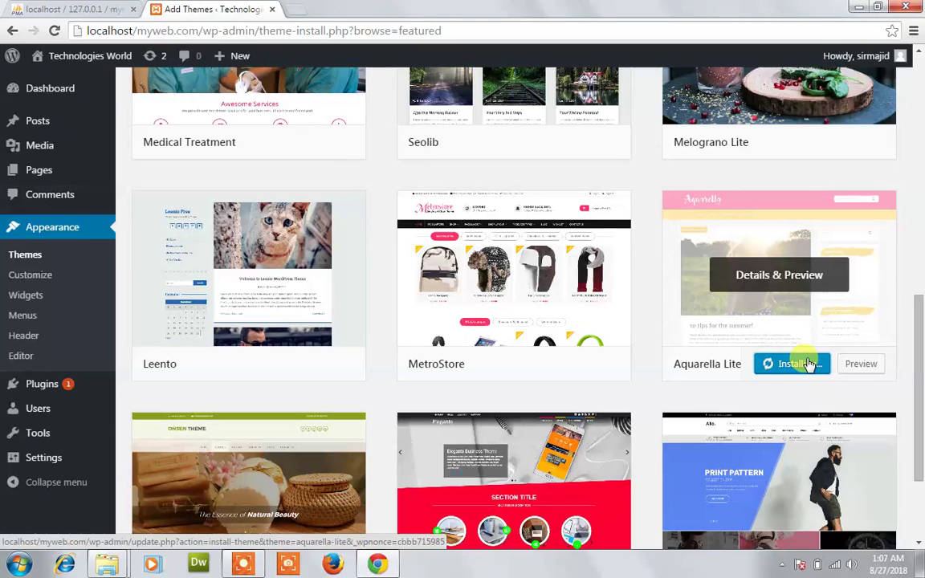
scroll(803, 365, "down", 3)
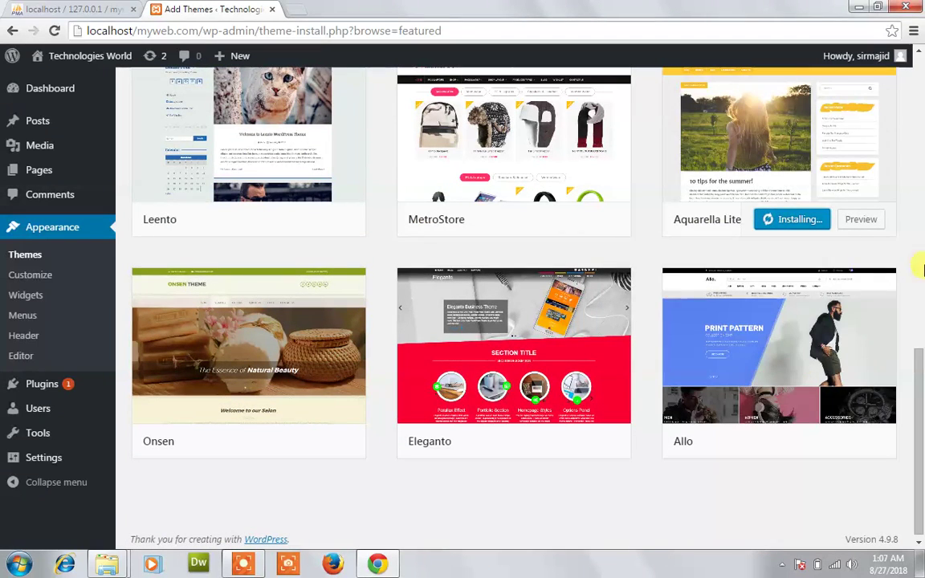
scroll(921, 384, "up", 1)
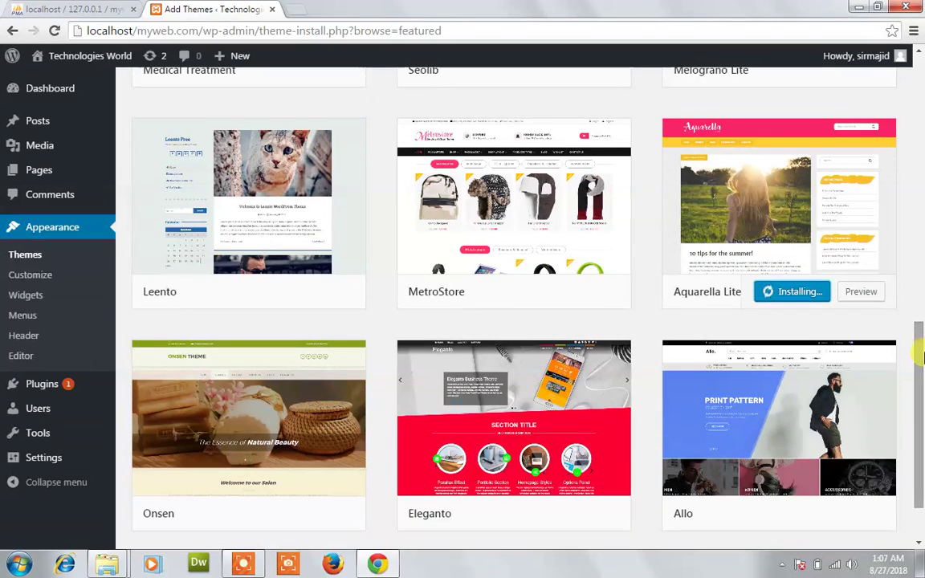
mouse_move(253, 53)
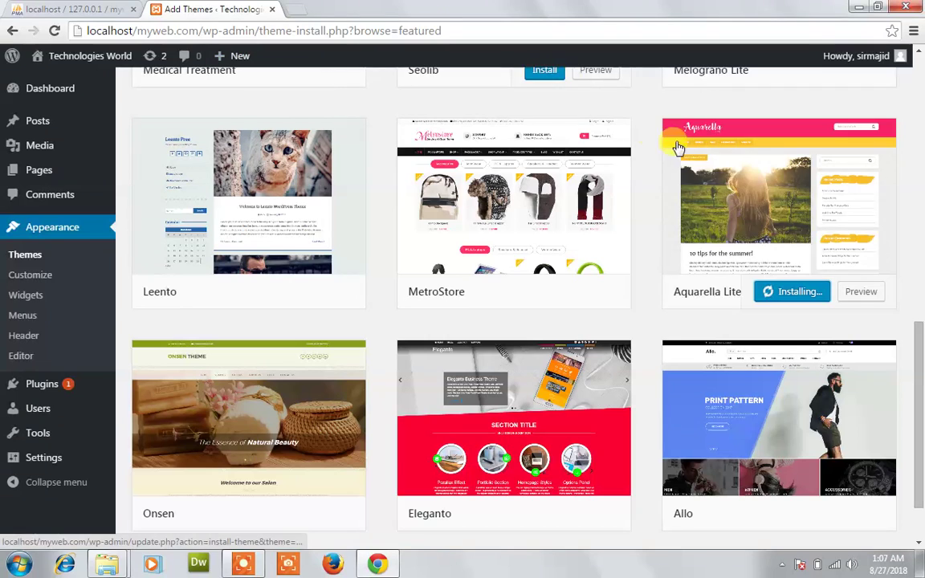
mouse_move(717, 185)
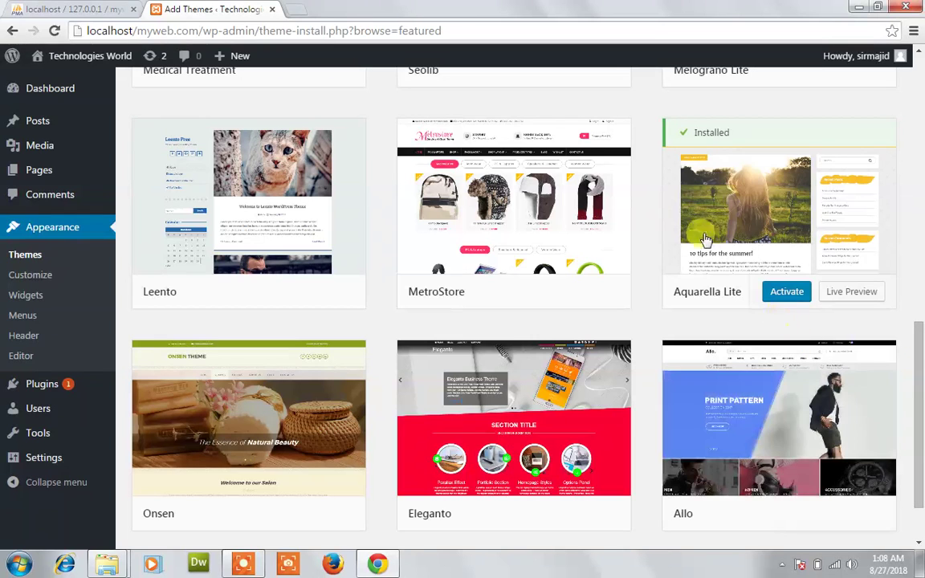
Open the Technologies World site in a separate browser tab and look through its homepage
left_click(107, 7)
left_click(153, 8)
mouse_move(87, 63)
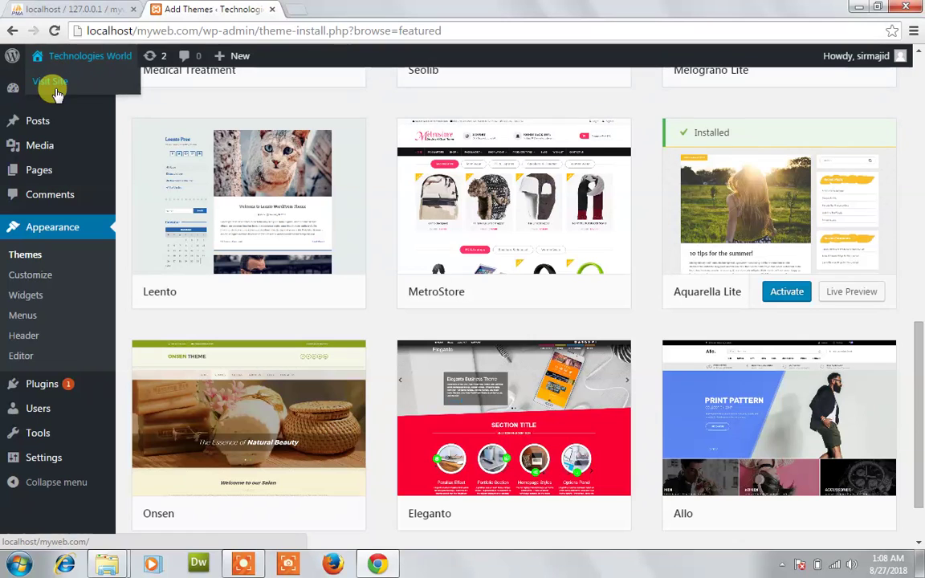
right_click(64, 89)
left_click(77, 94)
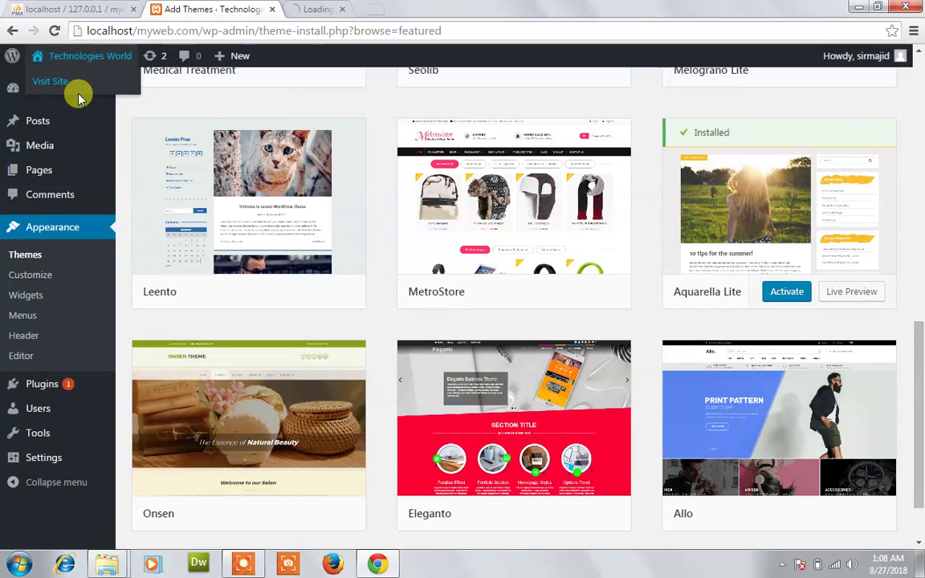
left_click(304, 8)
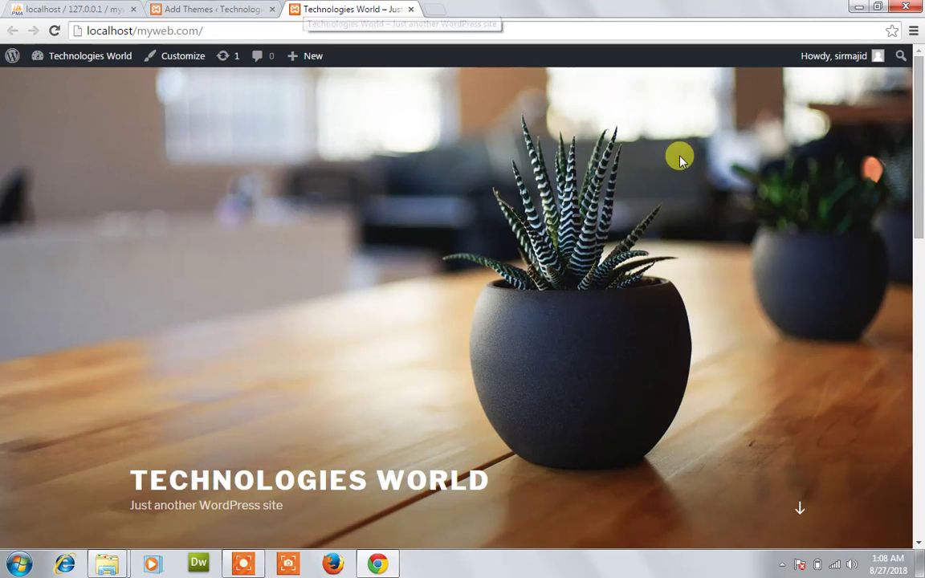
left_click_drag(914, 113, 920, 335)
left_click_drag(921, 283, 922, 83)
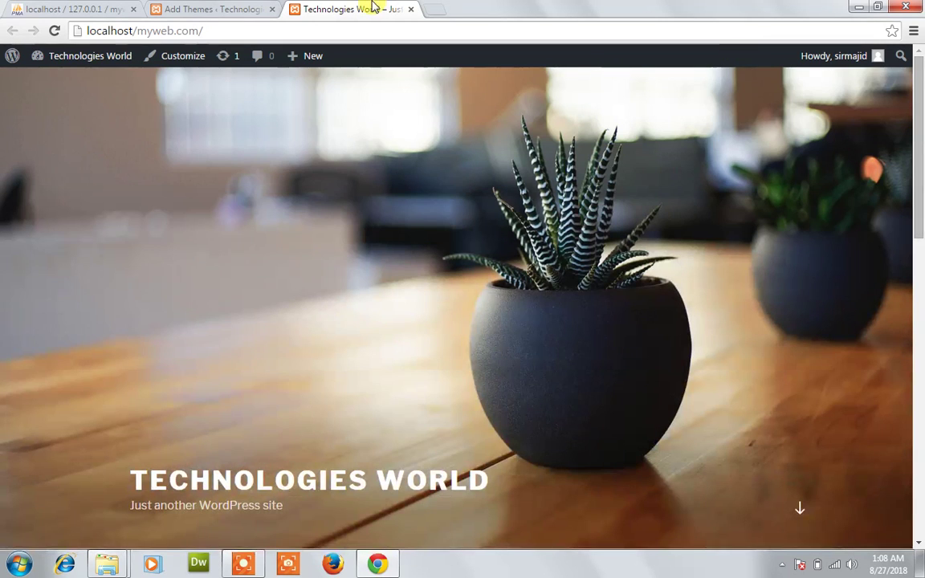
Activate the Aquarella Lite theme from the installed themes and skip its Freemius update and tracking opt-in
left_click(245, 6)
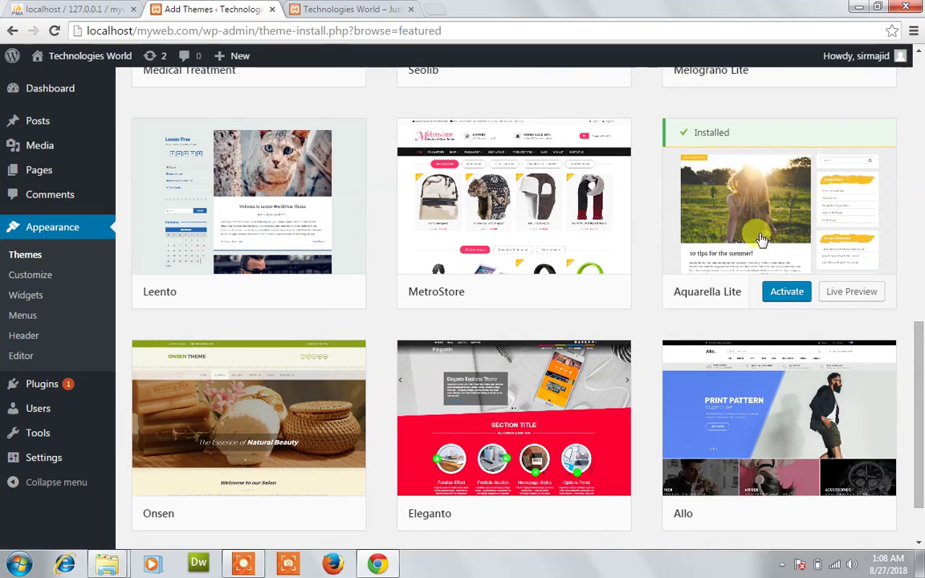
left_click(792, 297)
left_click(35, 252)
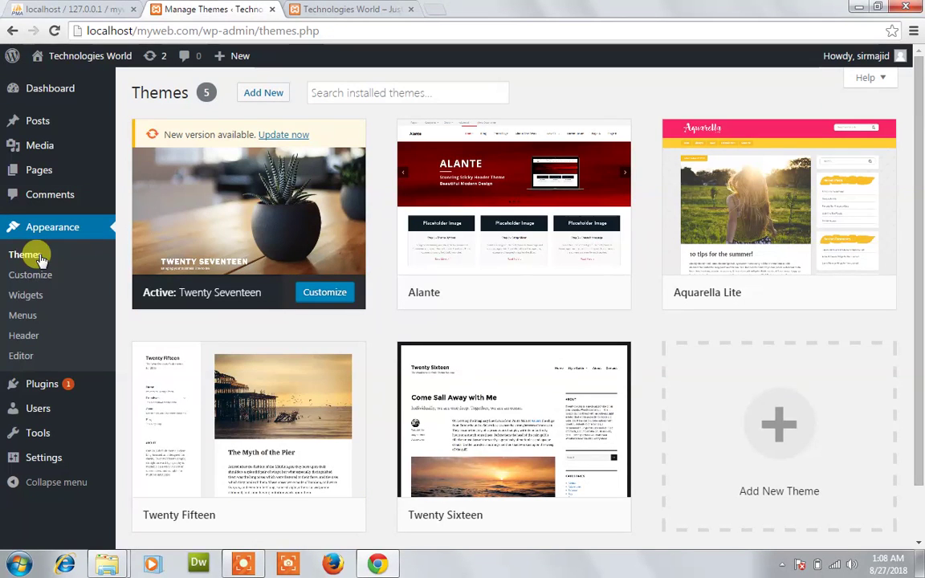
mouse_move(249, 377)
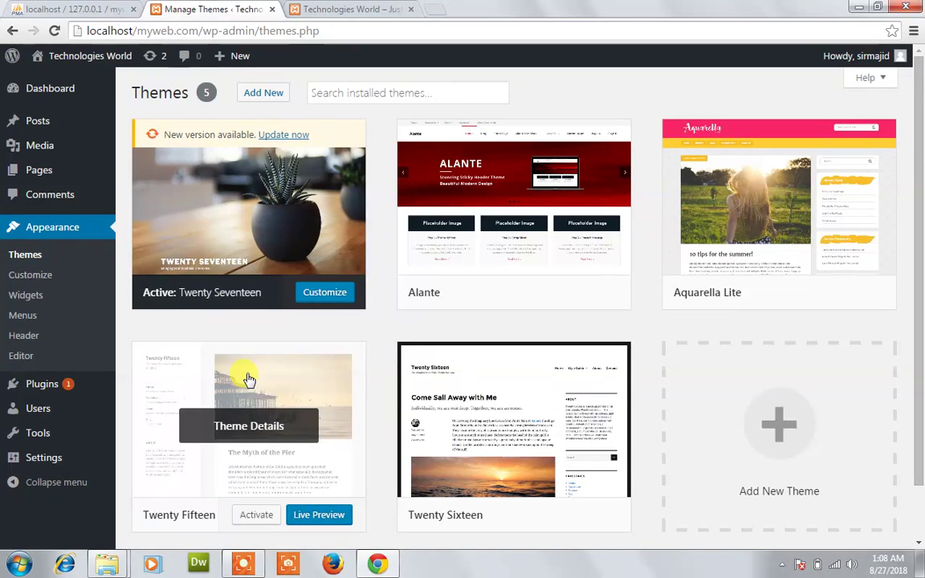
mouse_move(781, 190)
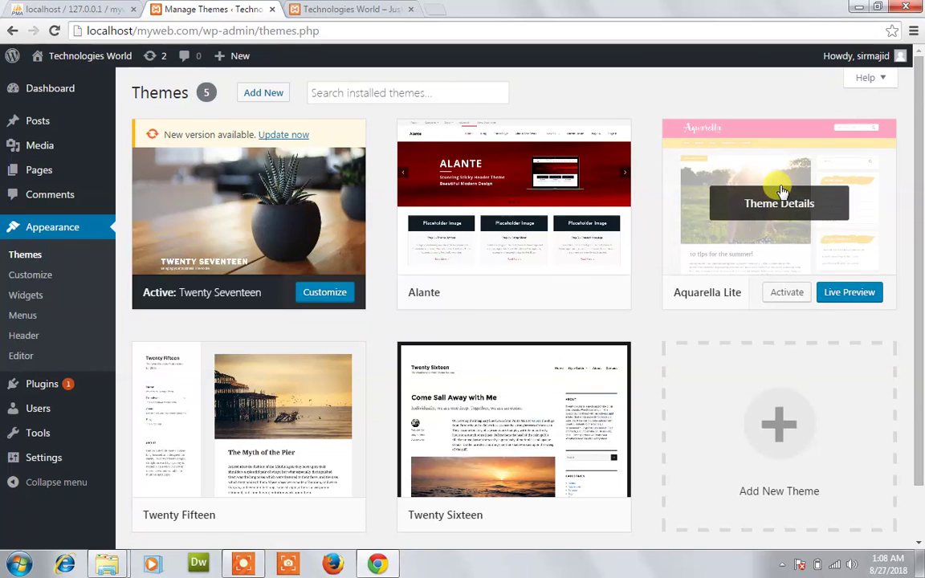
left_click(789, 293)
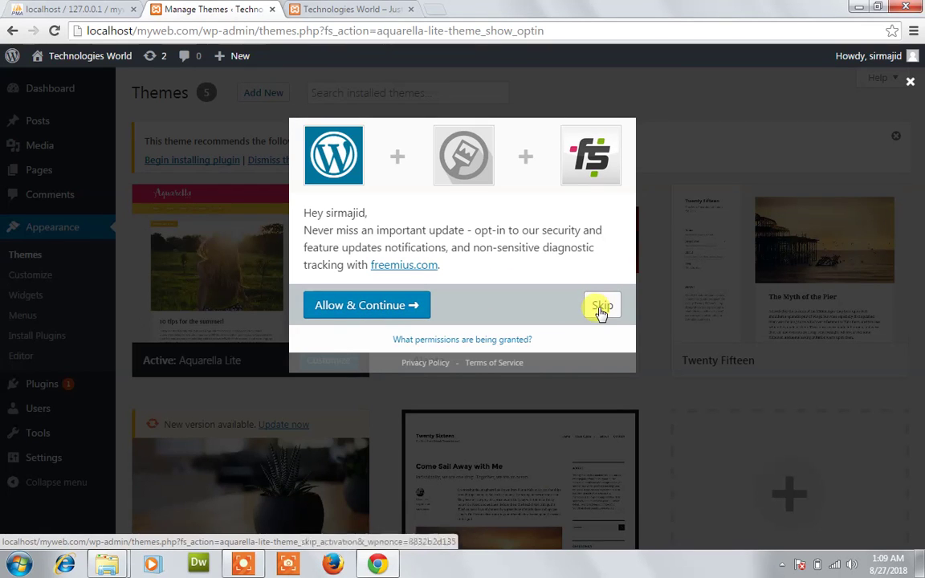
left_click(600, 309)
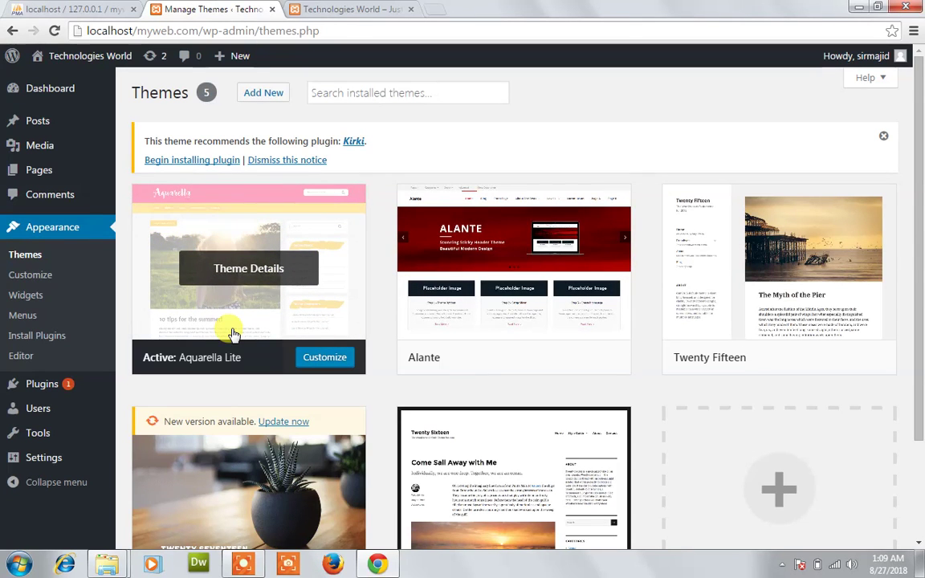
Reload the open Technologies World site and examine its homepage in the Aquarella Lite design
left_click(319, 7)
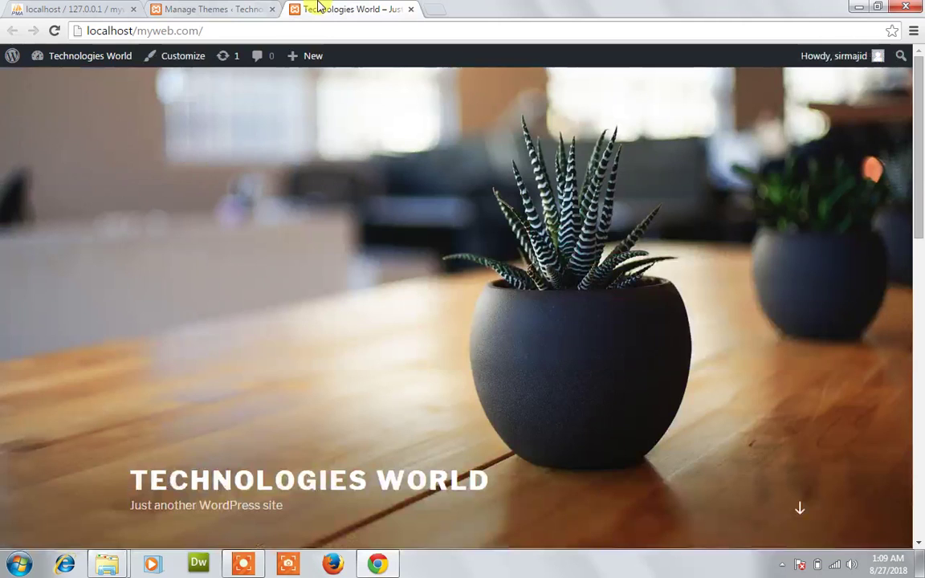
left_click(55, 31)
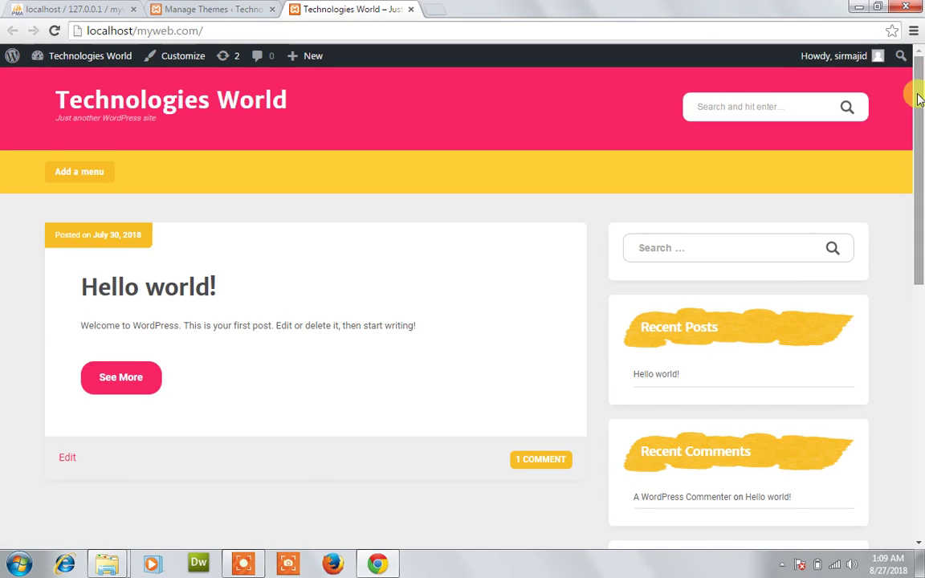
left_click_drag(915, 119, 919, 74)
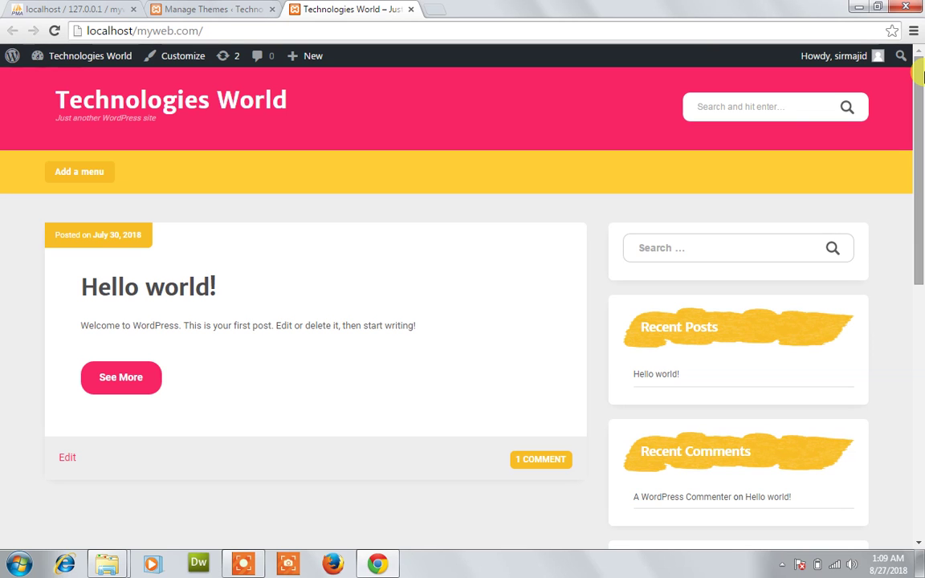
Activate the Alante theme, submitting the switching feedback with the reason Other and the text "abc"
left_click(243, 8)
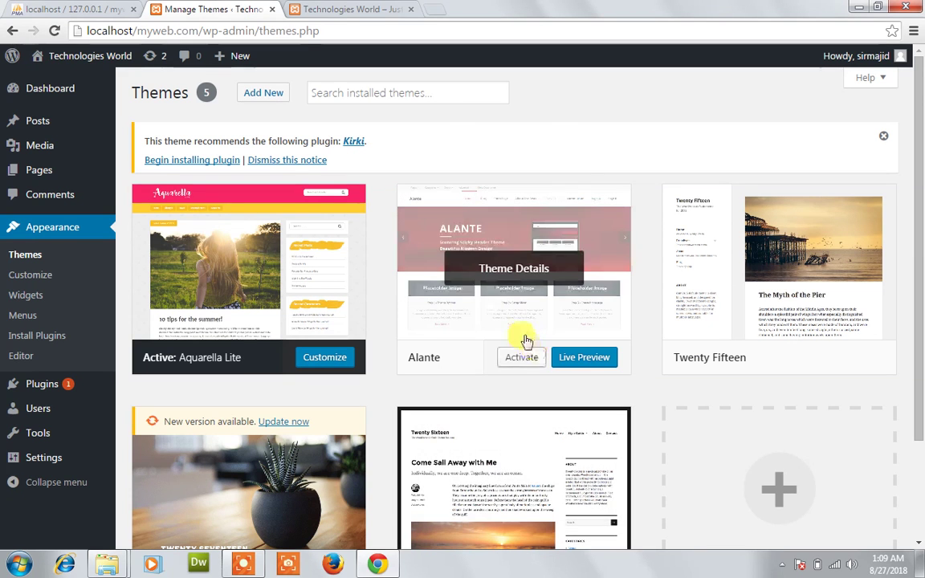
left_click(527, 356)
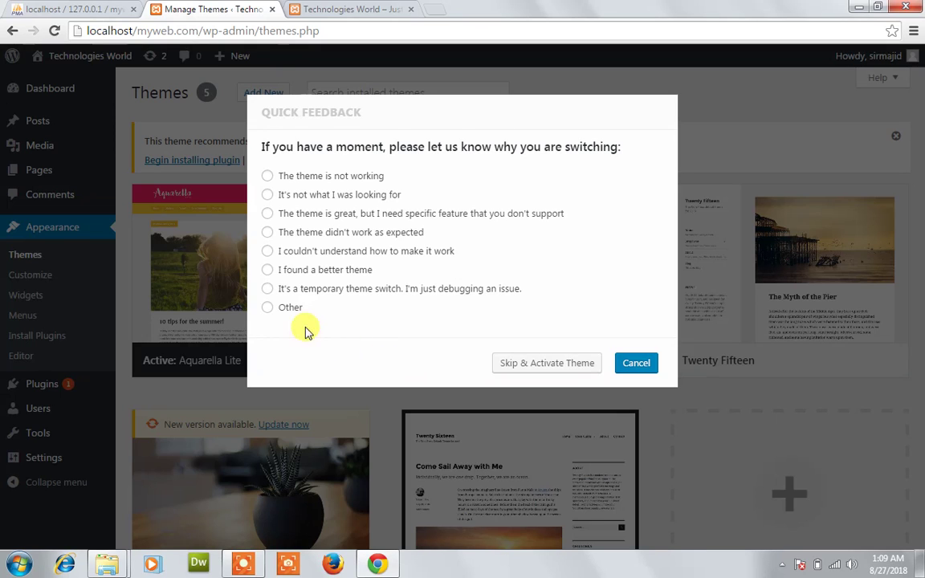
left_click(269, 313)
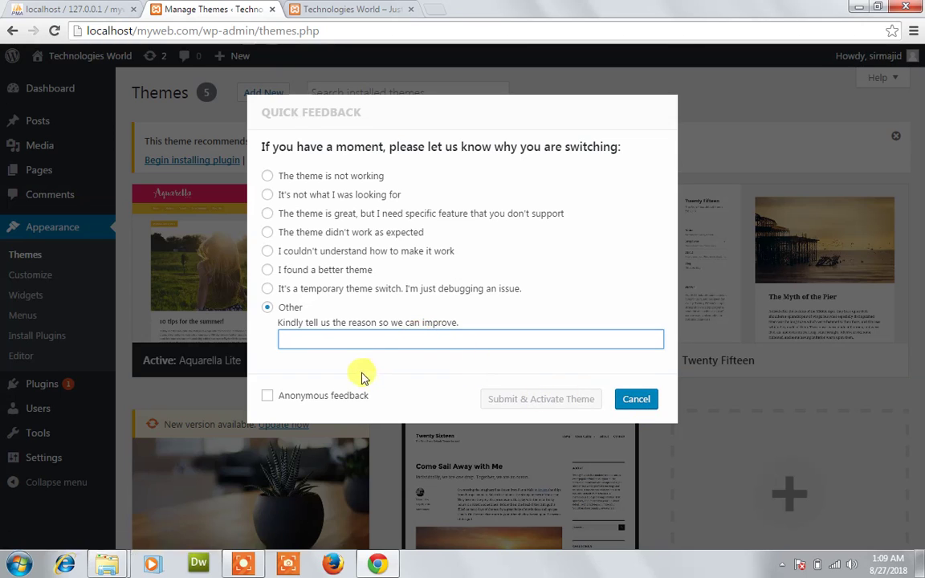
type("abc")
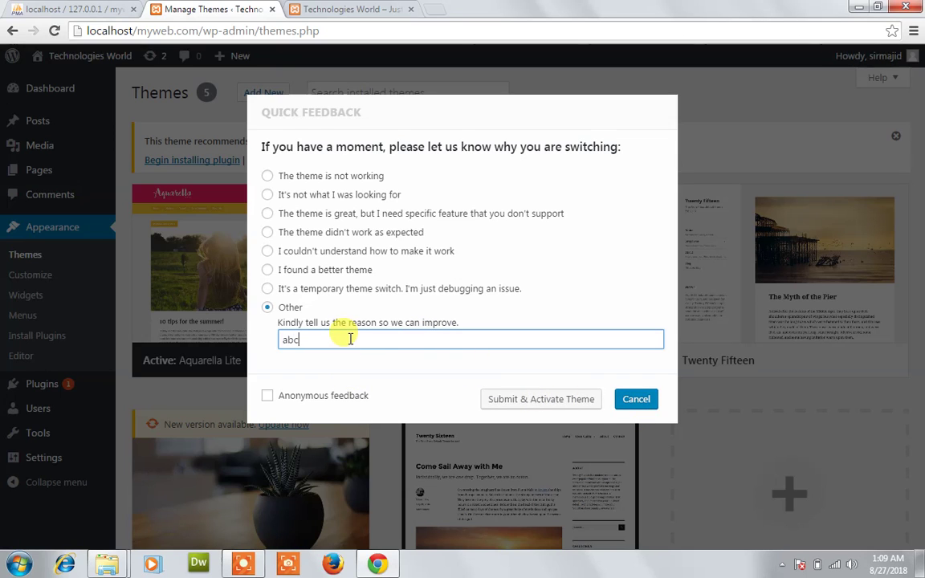
left_click(582, 400)
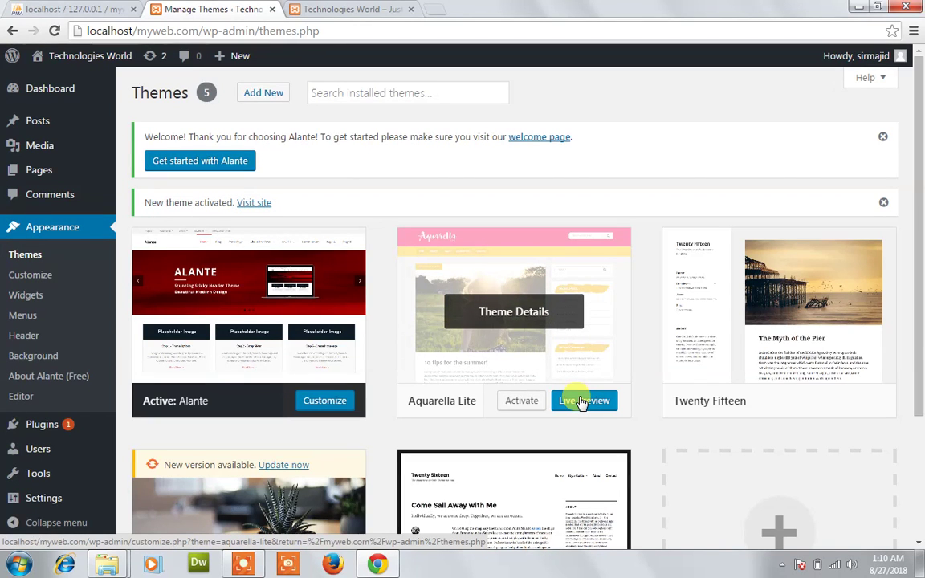
Reload the Technologies World site and examine the Alante homepage, stepping through its image slider
left_click(315, 8)
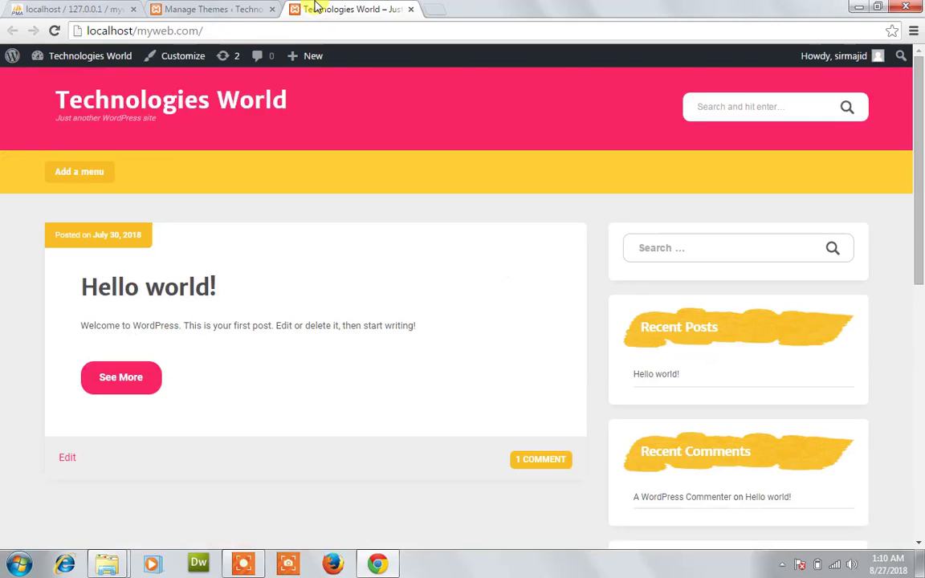
left_click(56, 30)
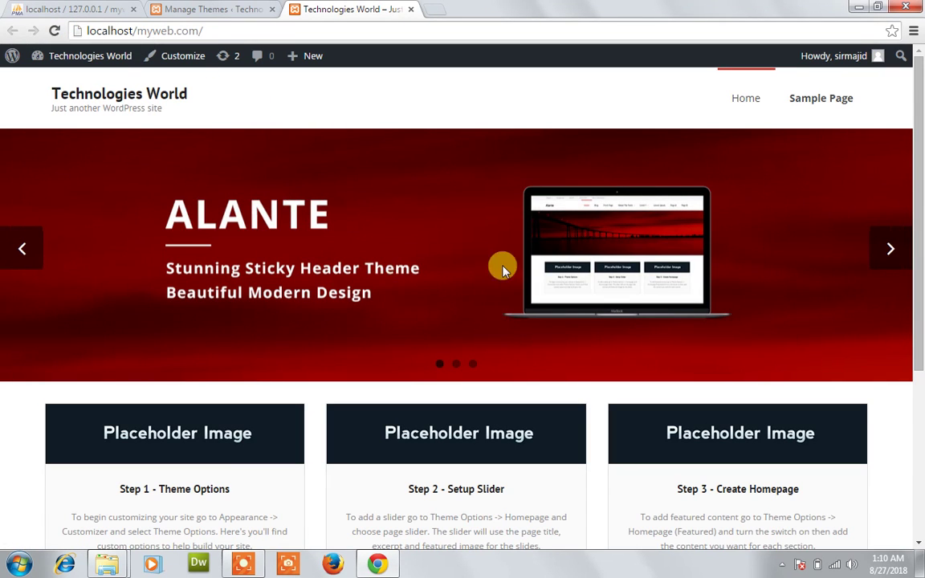
left_click(891, 251)
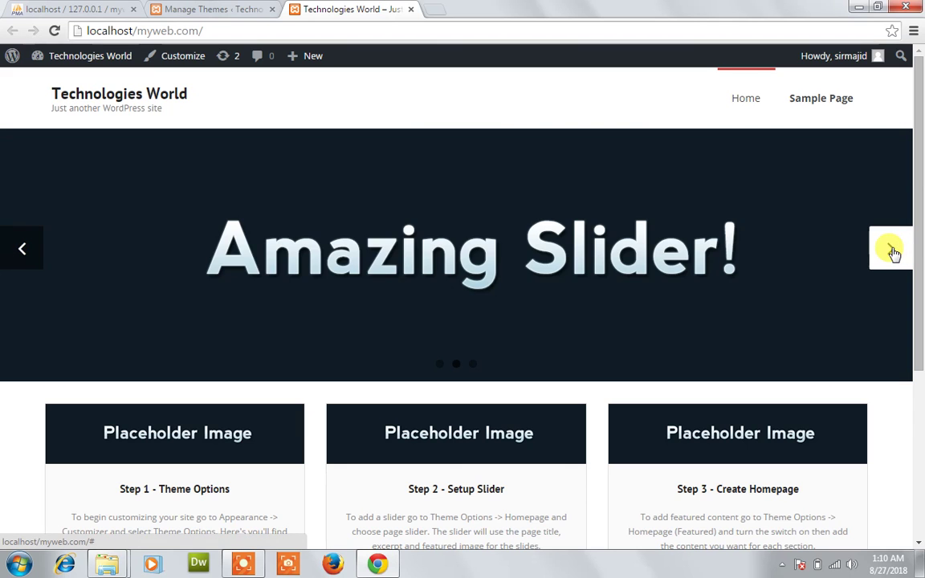
left_click(891, 251)
left_click(891, 251)
left_click(893, 252)
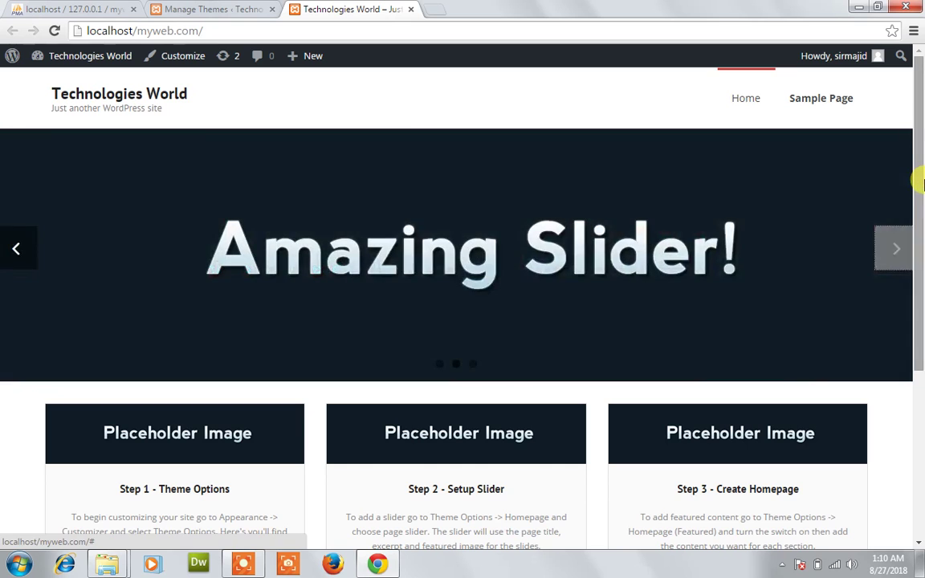
left_click_drag(918, 186, 918, 72)
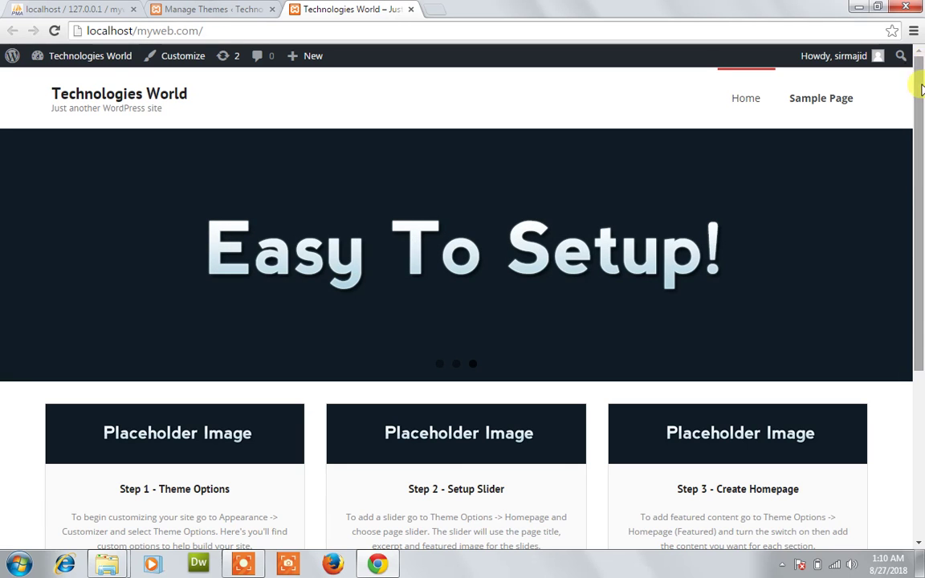
Open the page for adding themes from the dashboard and look through the Popular themes and their installed marks
mouse_move(918, 88)
left_mouse_down()
mouse_move(921, 58)
mouse_move(919, 339)
mouse_move(903, 91)
mouse_move(918, 95)
left_mouse_up()
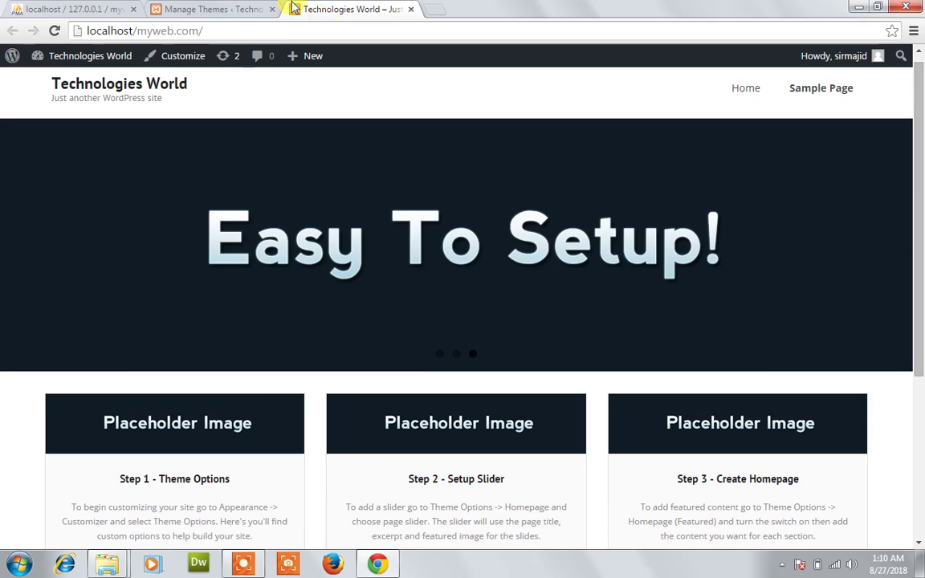
left_click(214, 9)
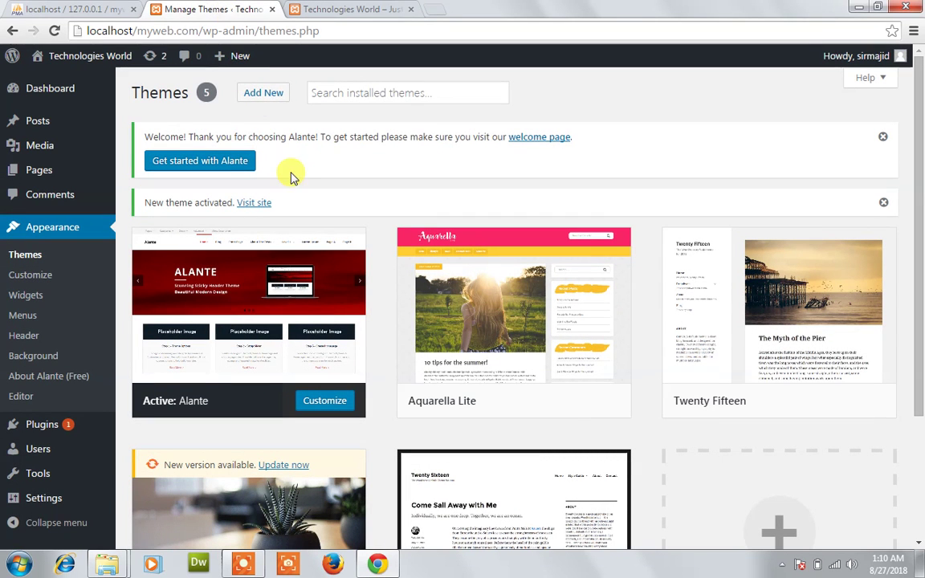
left_click(272, 93)
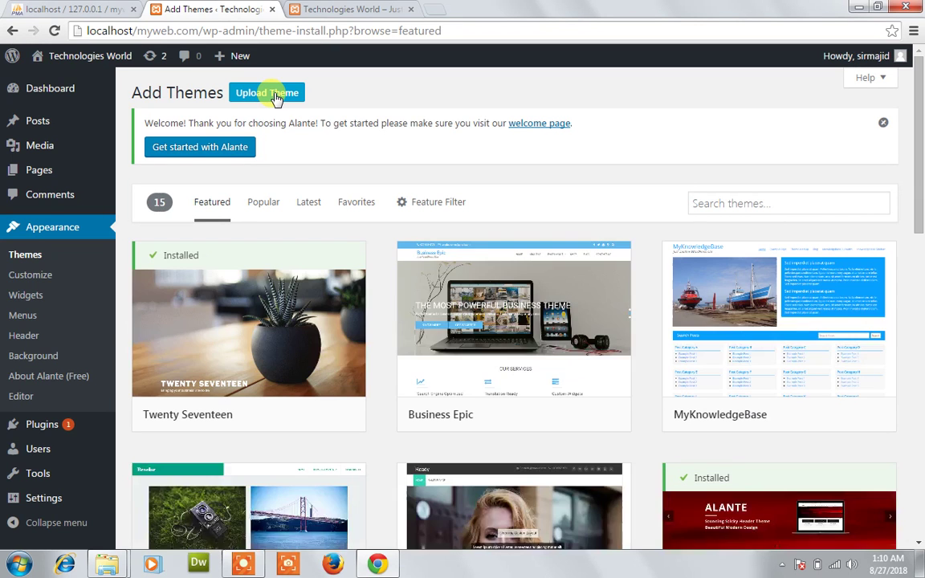
left_click(261, 208)
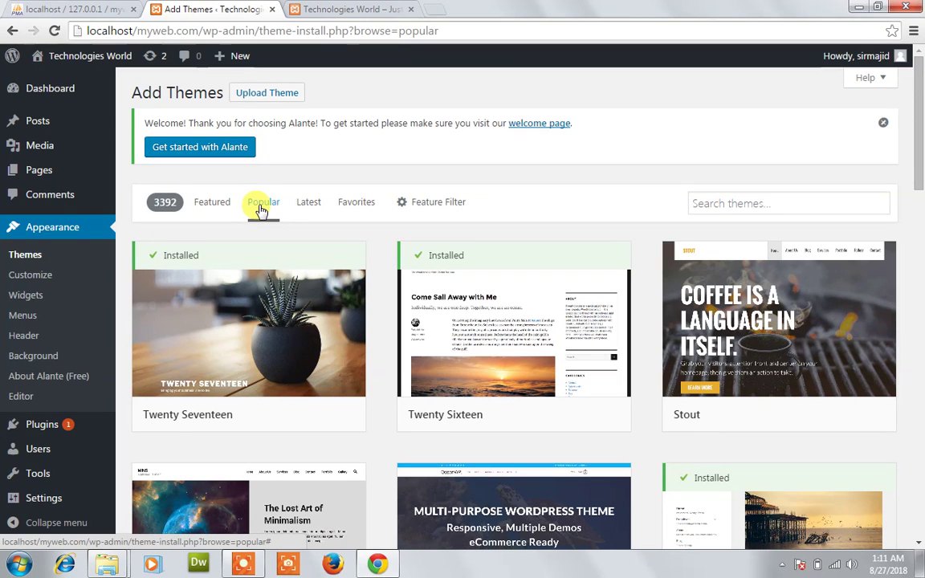
mouse_move(196, 422)
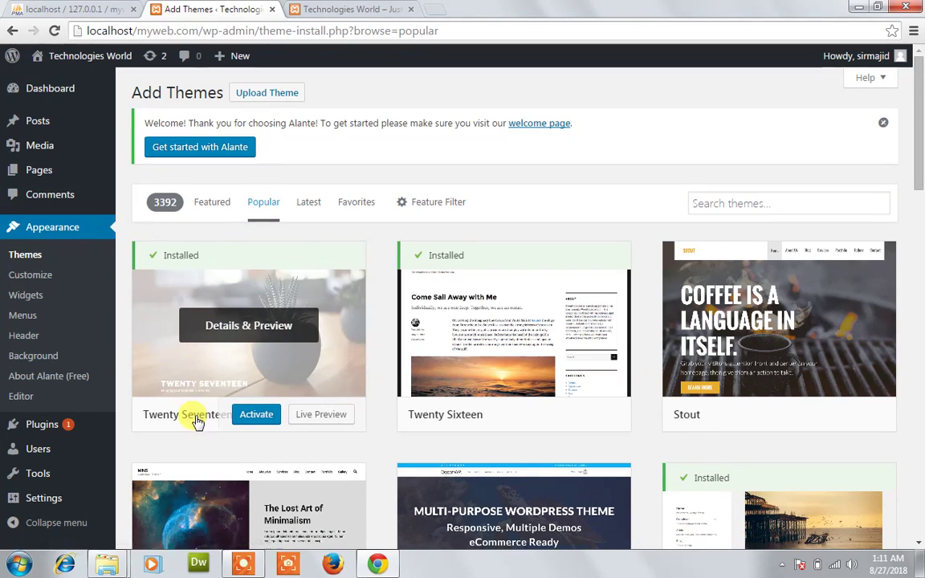
mouse_move(485, 426)
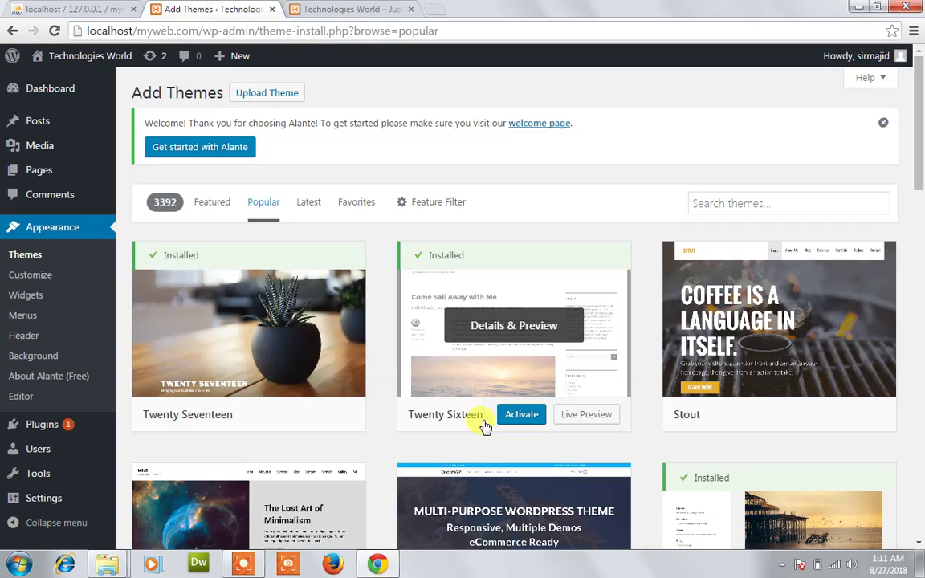
scroll(921, 249, "down", 2)
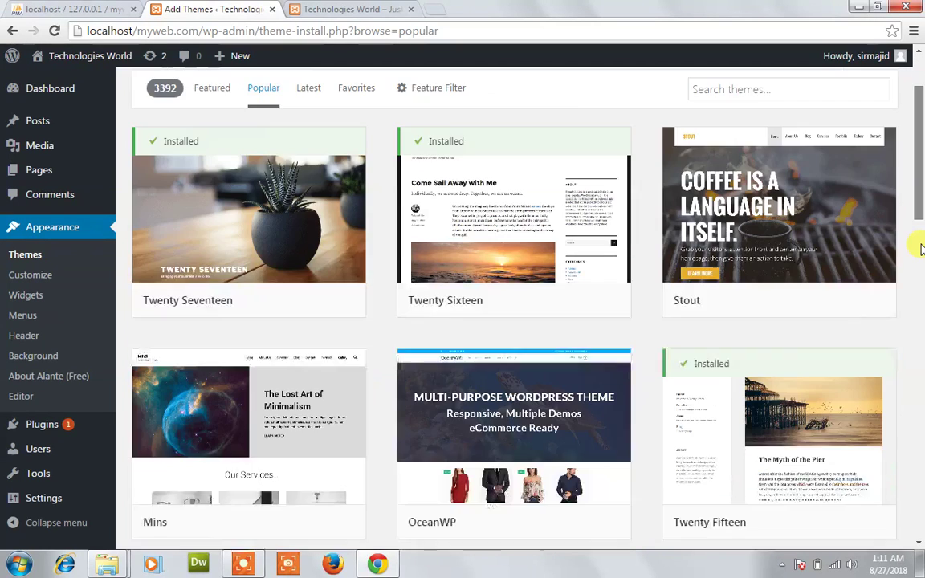
scroll(921, 248, "down", 2)
mouse_move(759, 407)
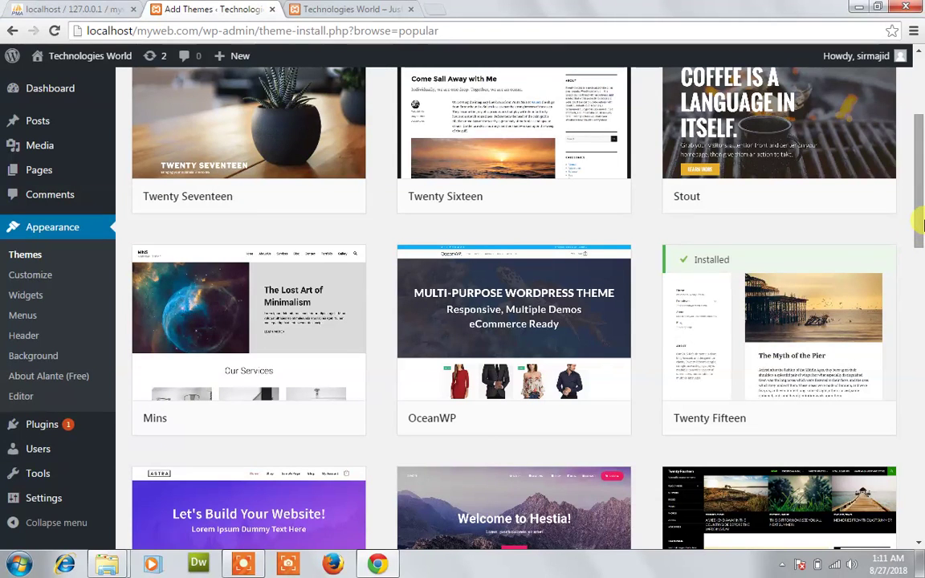
left_click_drag(921, 224, 921, 141)
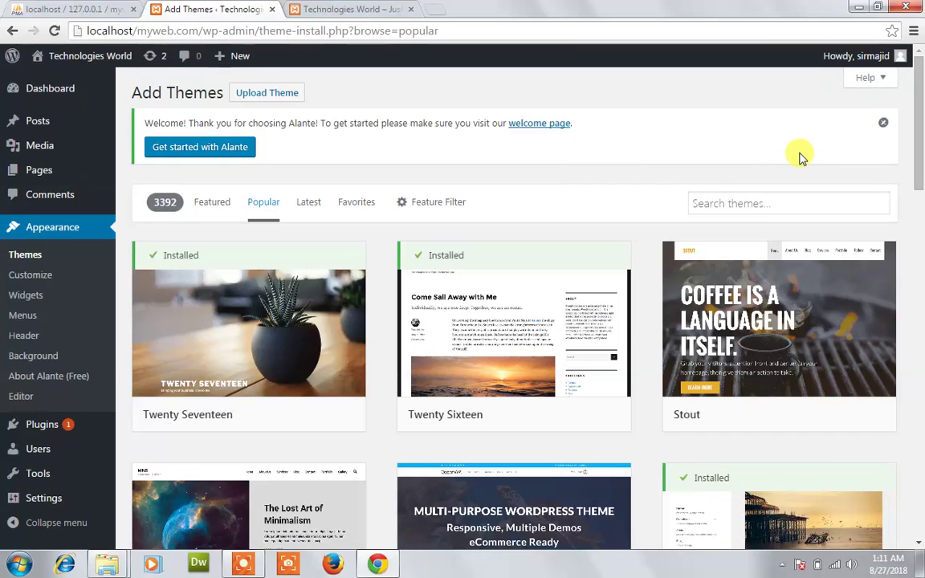
mouse_move(442, 258)
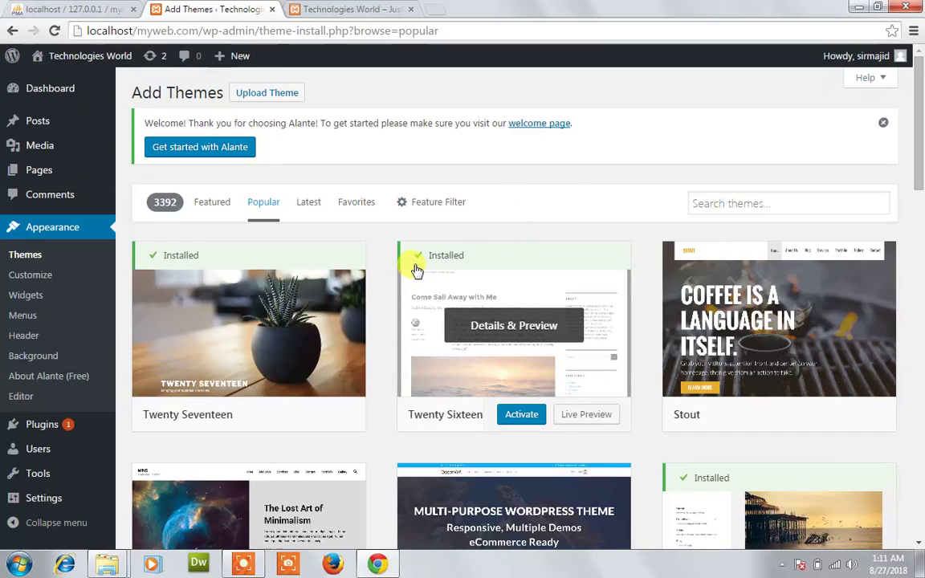
mouse_move(147, 273)
mouse_move(449, 279)
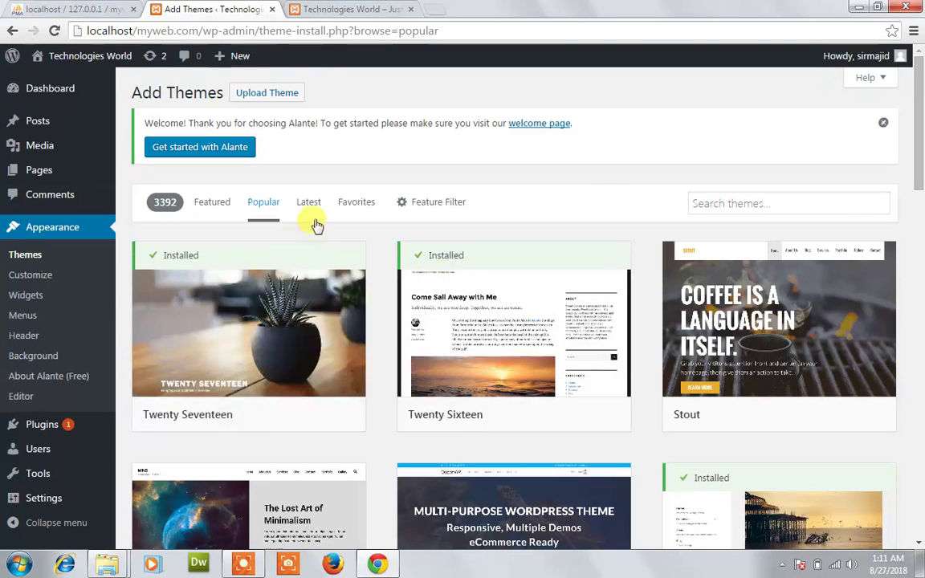
Look through the Latest themes and check the Favorites section of the theme directory
left_click(313, 209)
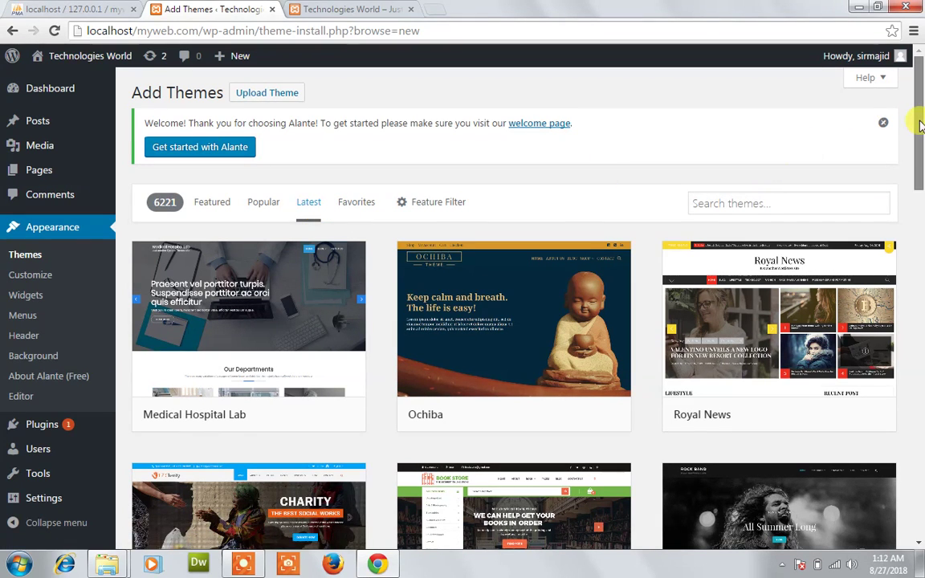
scroll(917, 196, "down", 2)
scroll(921, 289, "down", 5)
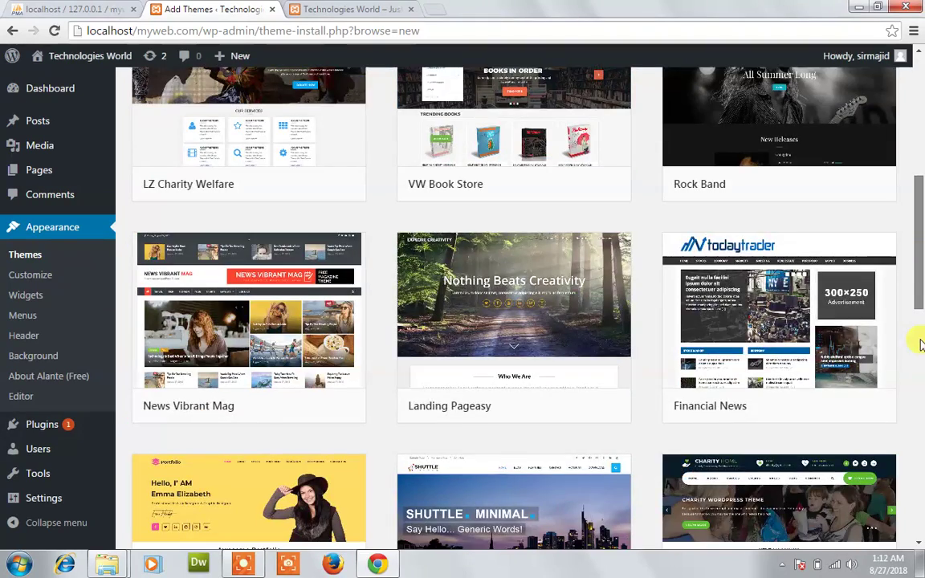
scroll(916, 338, "down", 5)
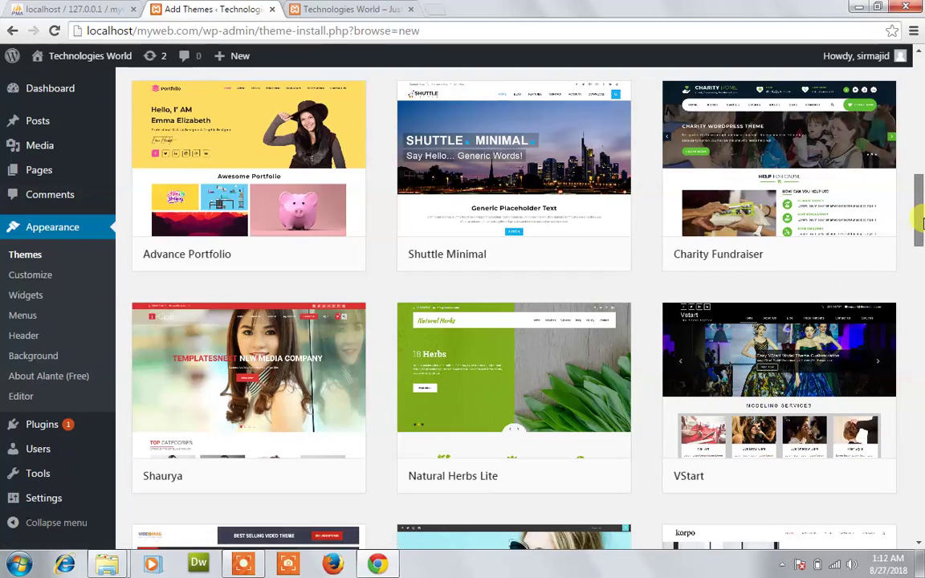
scroll(921, 159, "up", 1)
scroll(921, 158, "up", 10)
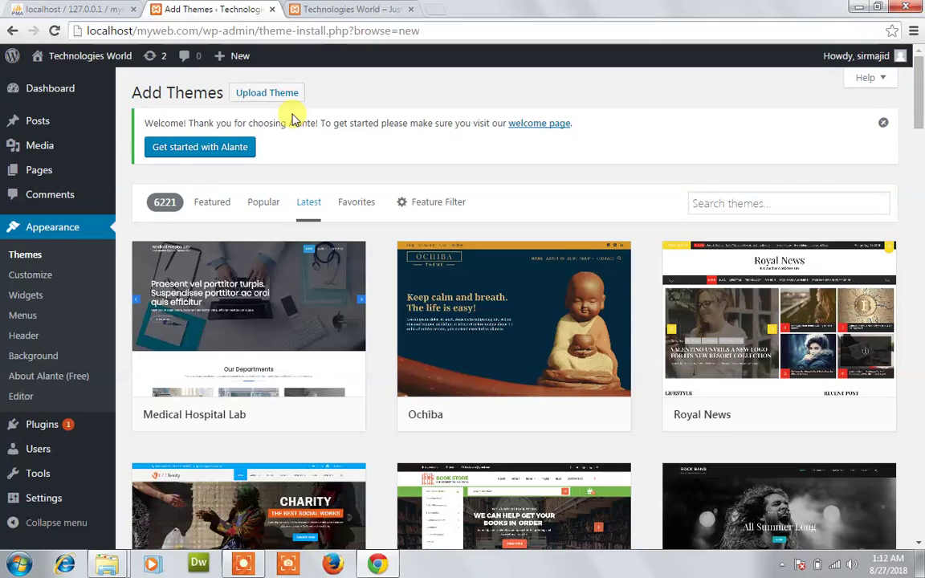
left_click(356, 208)
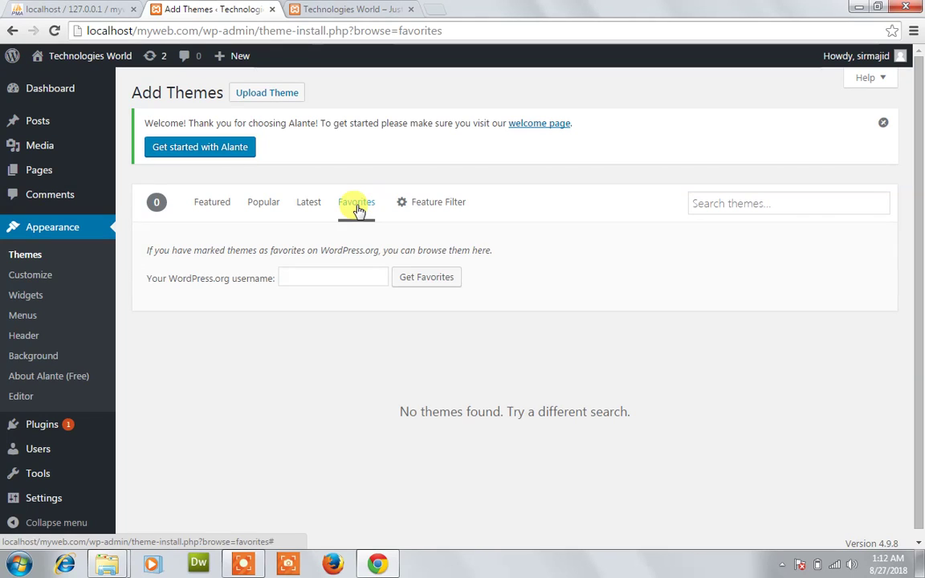
Filter the theme directory by the subject Education and the feature Full Width Template
left_click(426, 203)
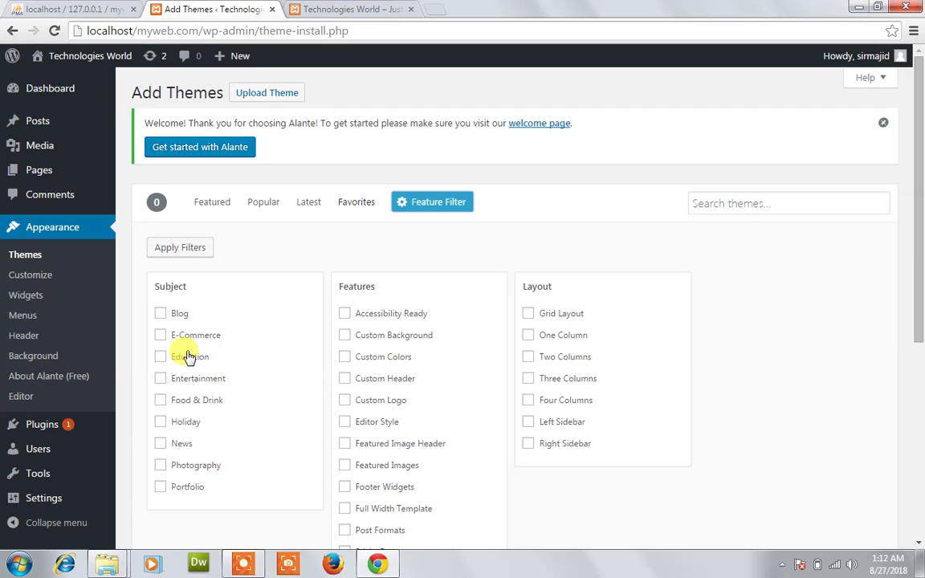
left_click(160, 358)
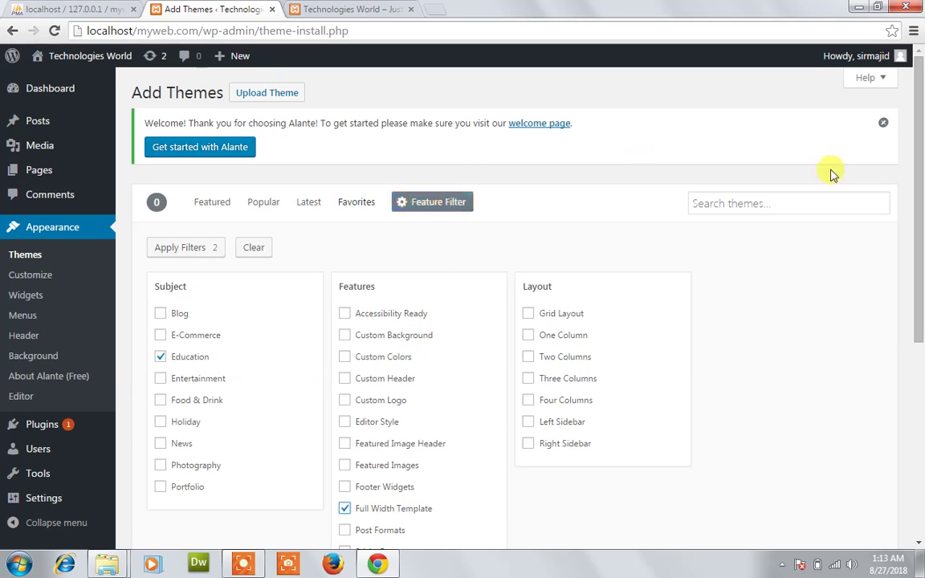
left_click_drag(919, 181, 916, 391)
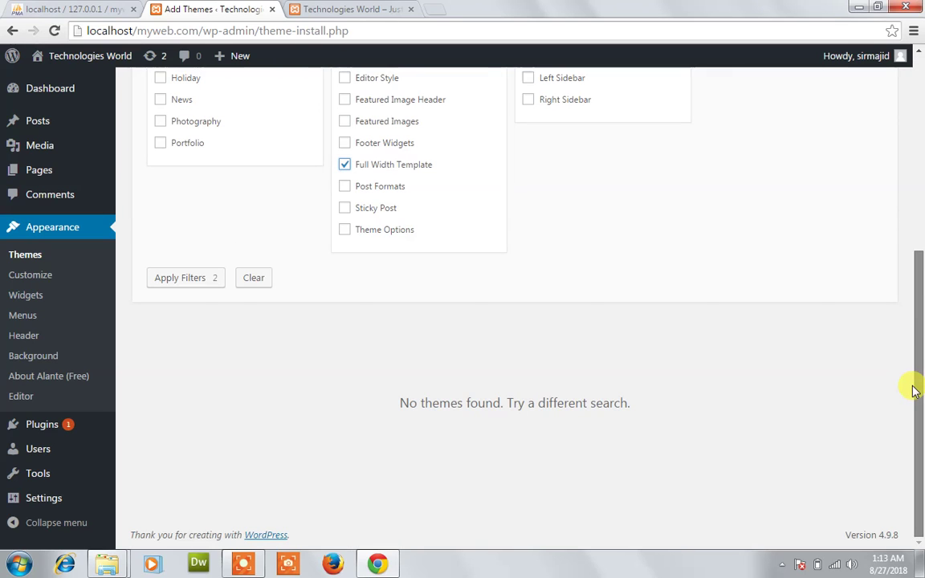
left_click(200, 280)
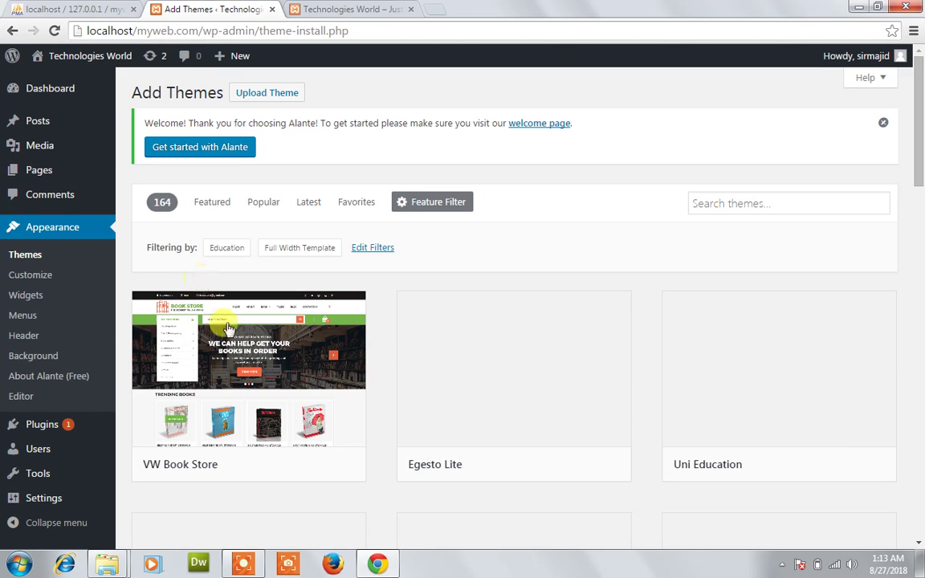
Find the Techno Biz theme among the filtered results and start installing it
mouse_move(244, 369)
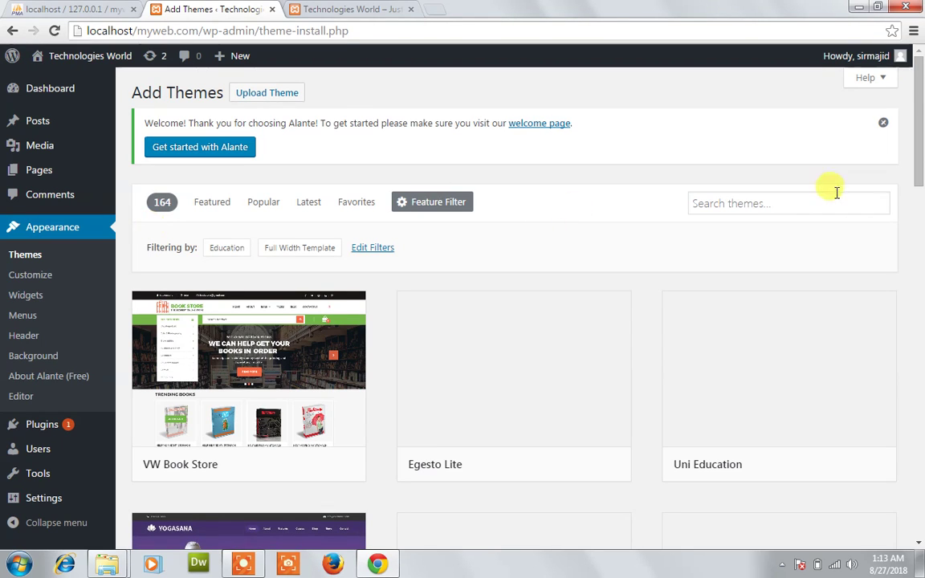
left_click_drag(921, 137, 922, 294)
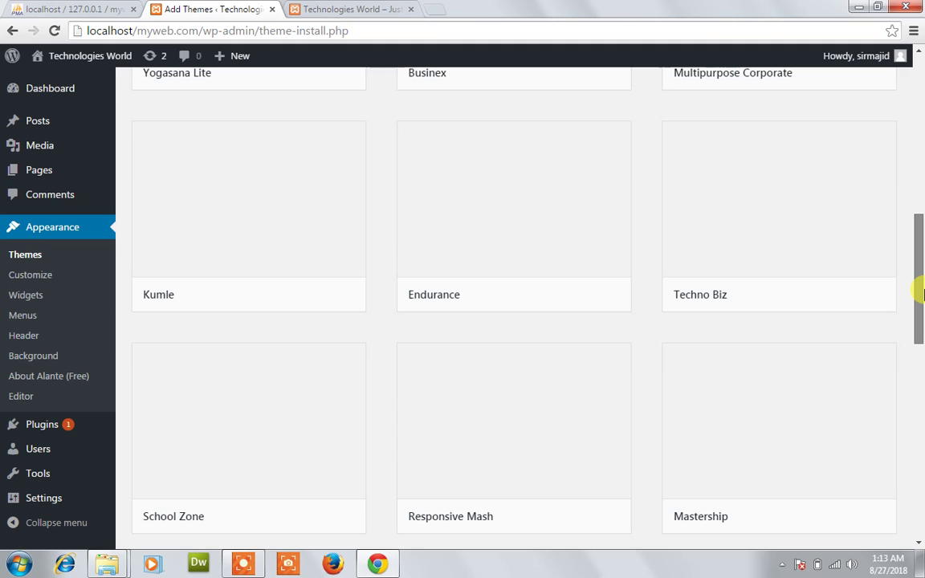
mouse_move(920, 294)
left_mouse_down()
mouse_move(920, 266)
mouse_move(921, 305)
left_mouse_up()
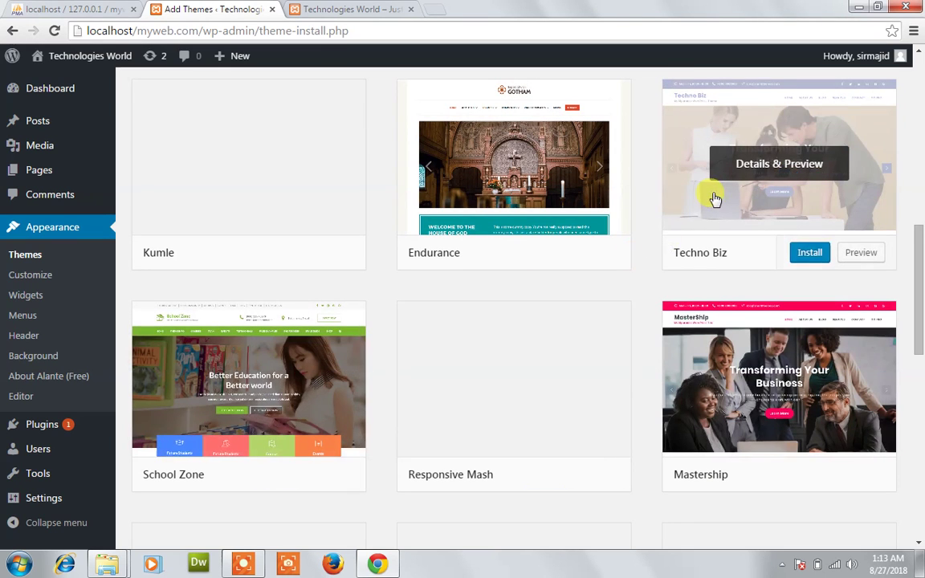
left_click(806, 254)
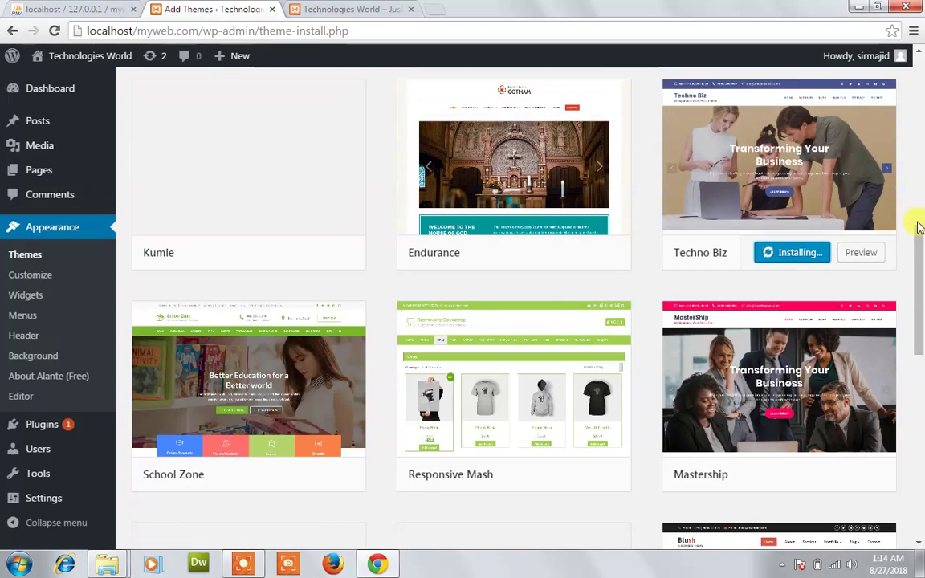
scroll(919, 321, "down", 10)
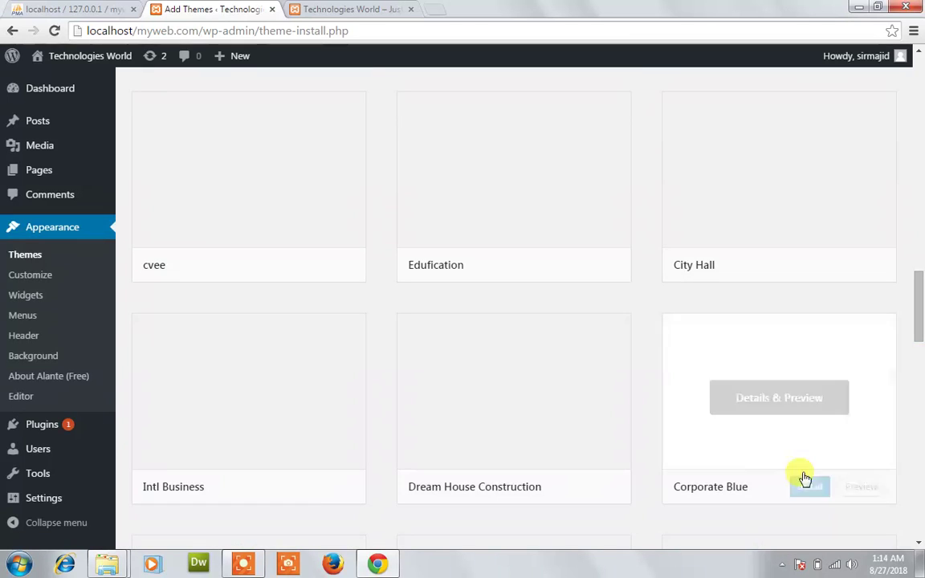
left_click_drag(921, 323, 921, 210)
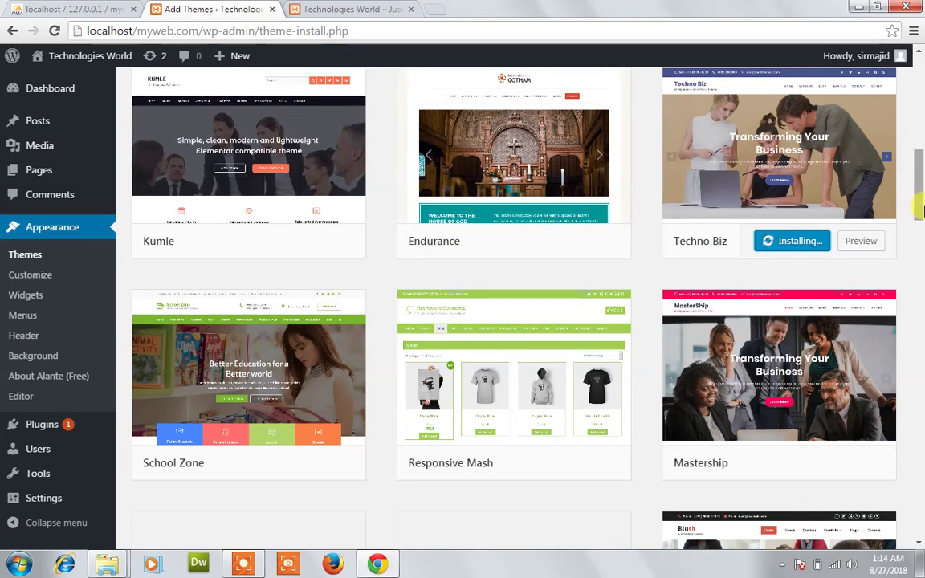
left_click(782, 566)
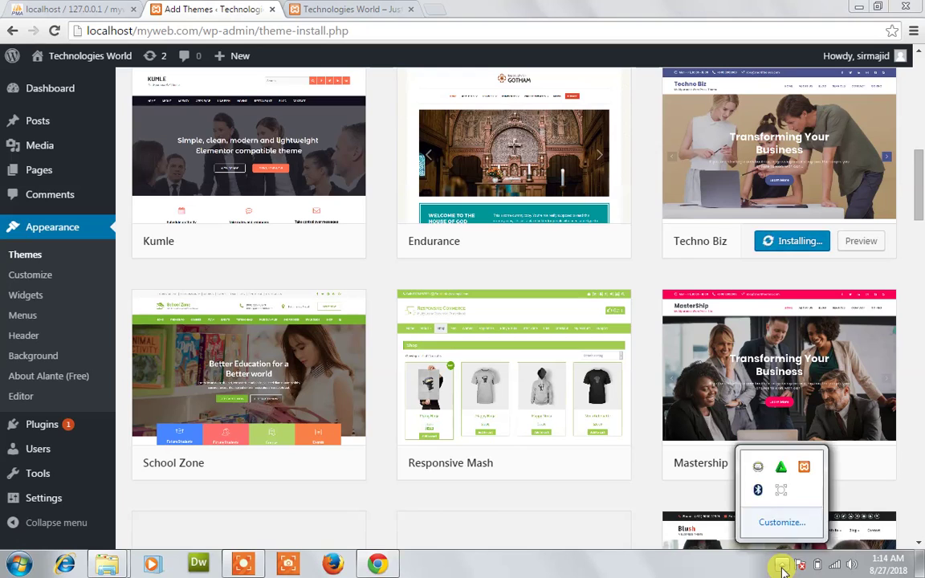
left_click(781, 496)
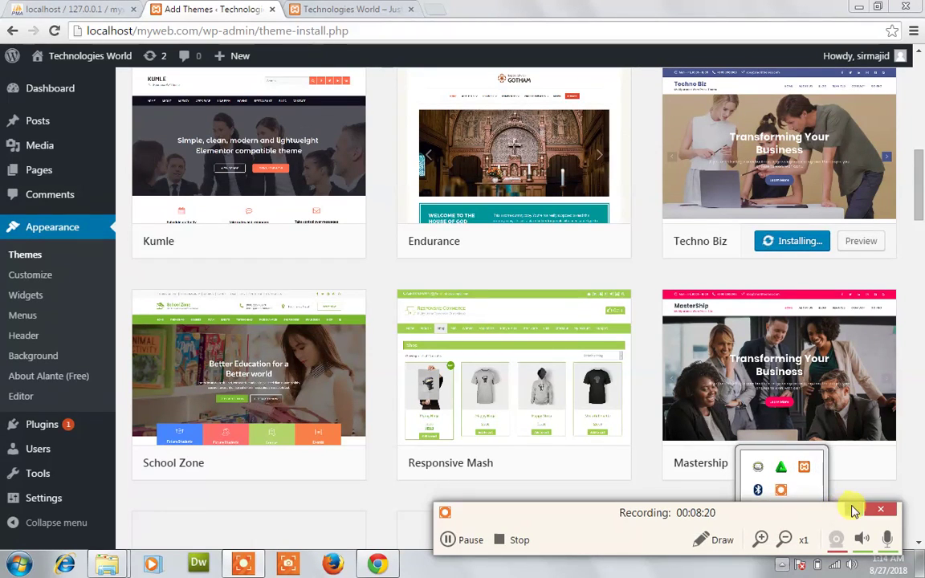
left_click(853, 511)
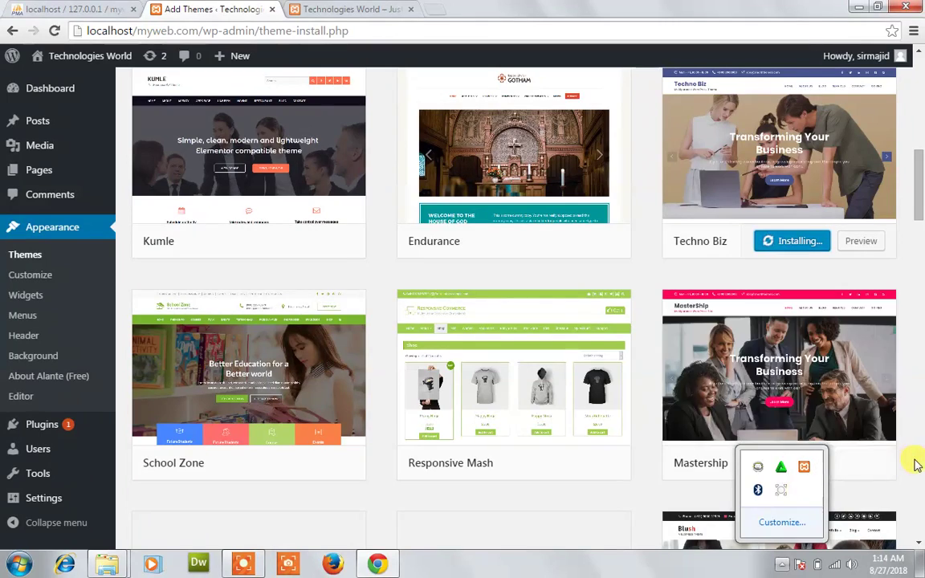
scroll(915, 463, "down", 5)
left_click(920, 253)
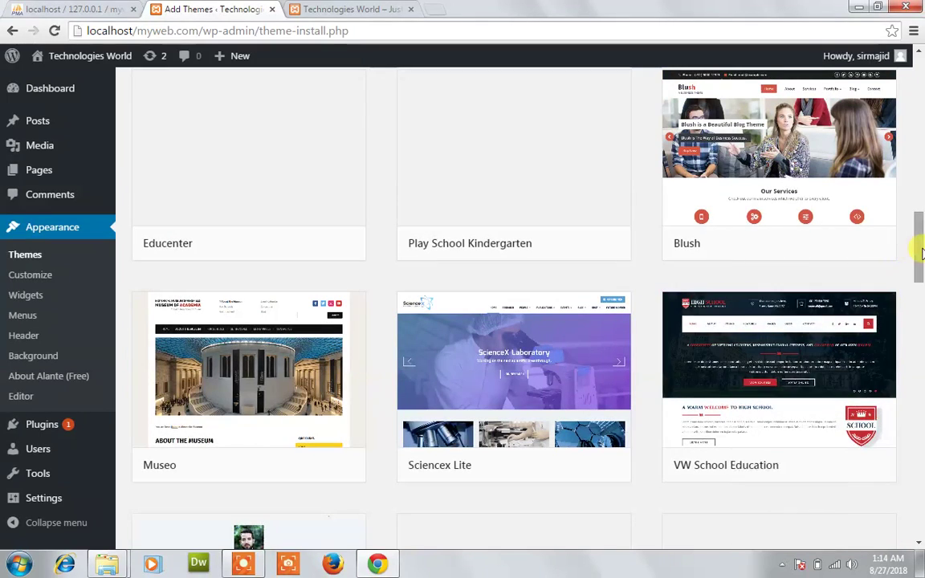
left_click_drag(921, 253, 913, 175)
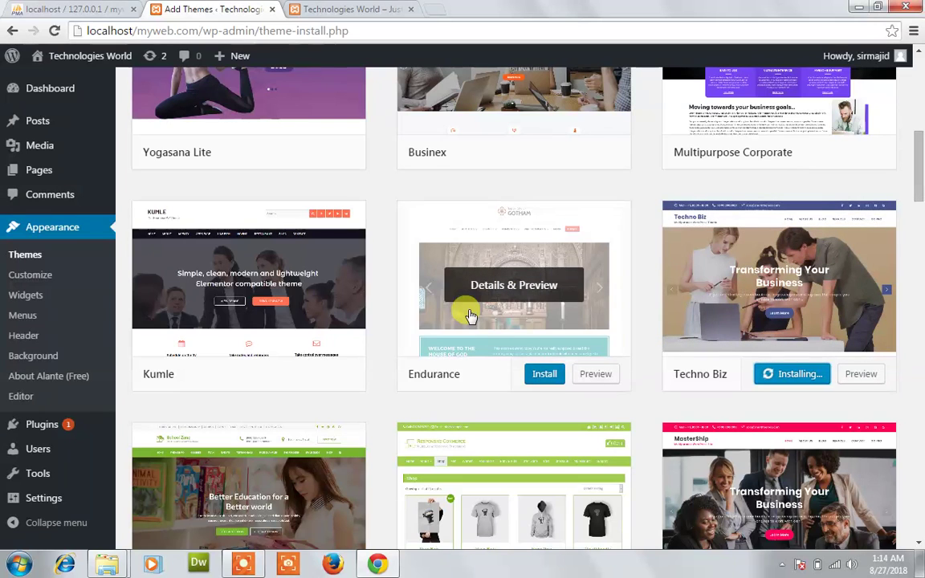
left_click(341, 9)
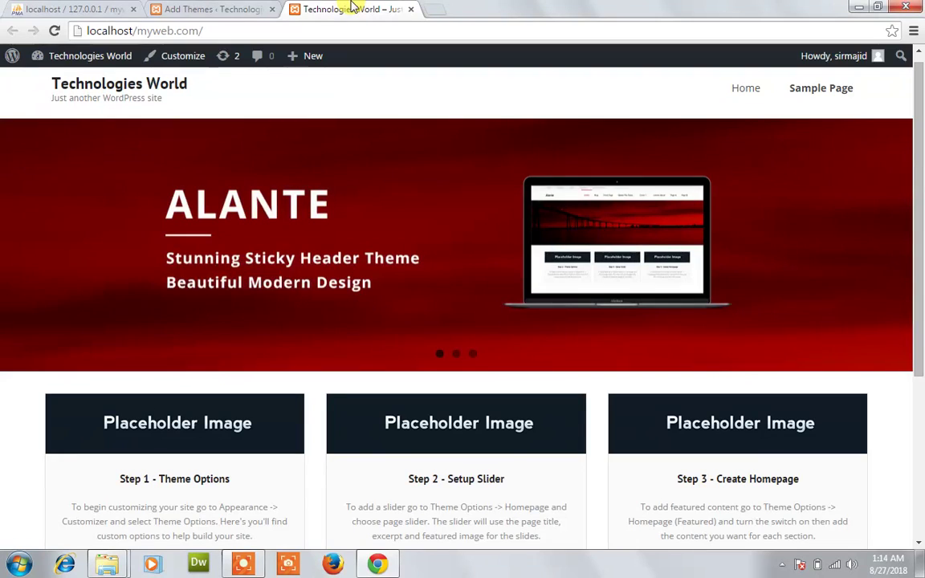
left_click(222, 6)
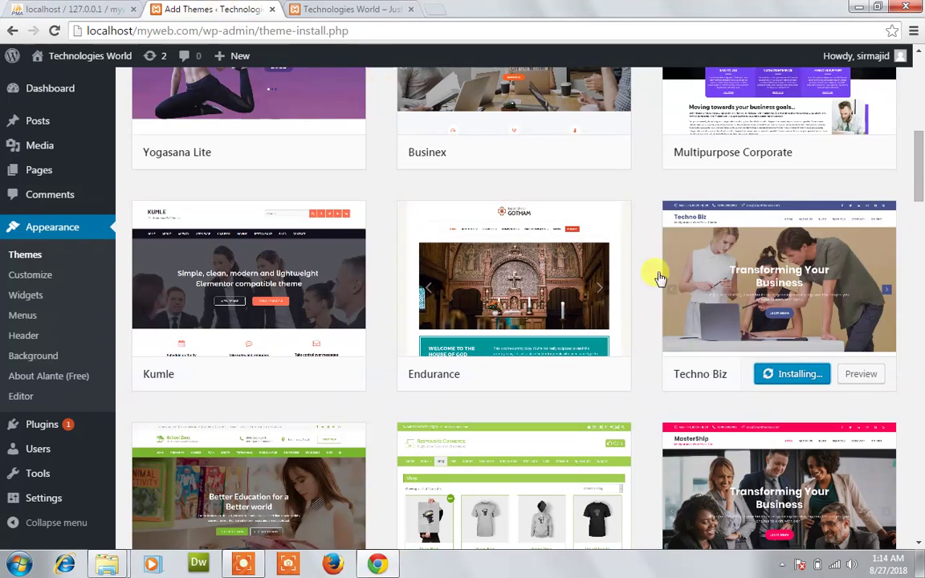
scroll(505, 142, "up", 1)
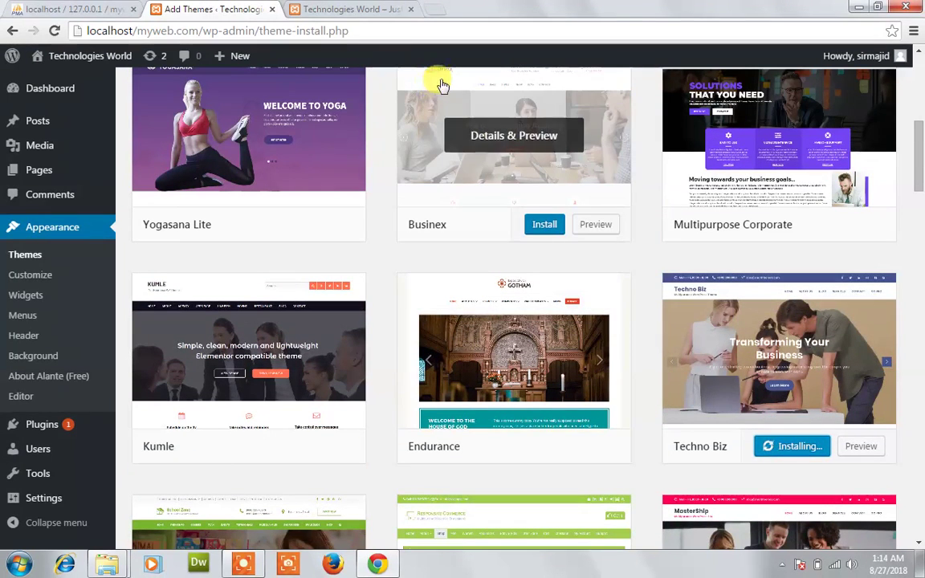
left_click(338, 8)
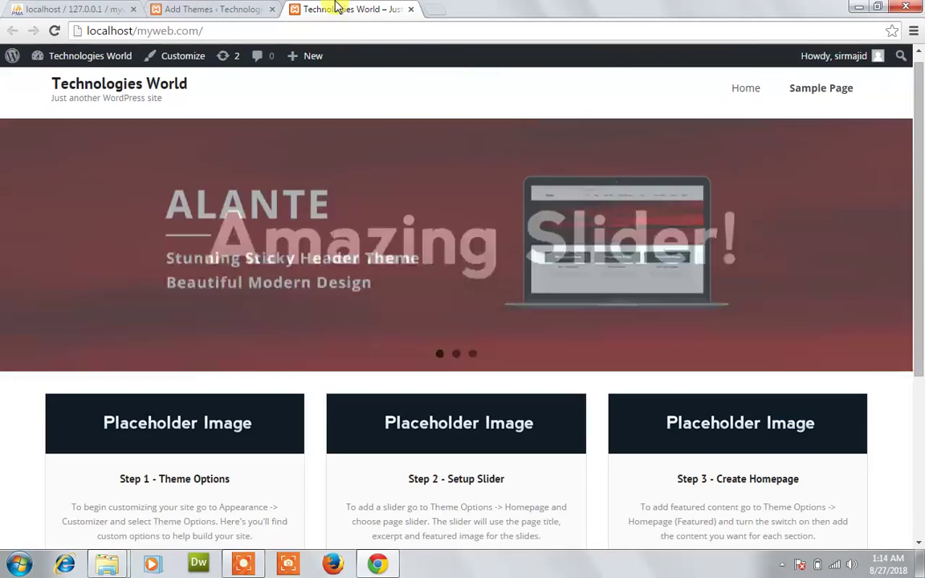
View the customizer for the active Alante theme from the live site and the dashboard, and close the dashboard's customizer
left_click(170, 62)
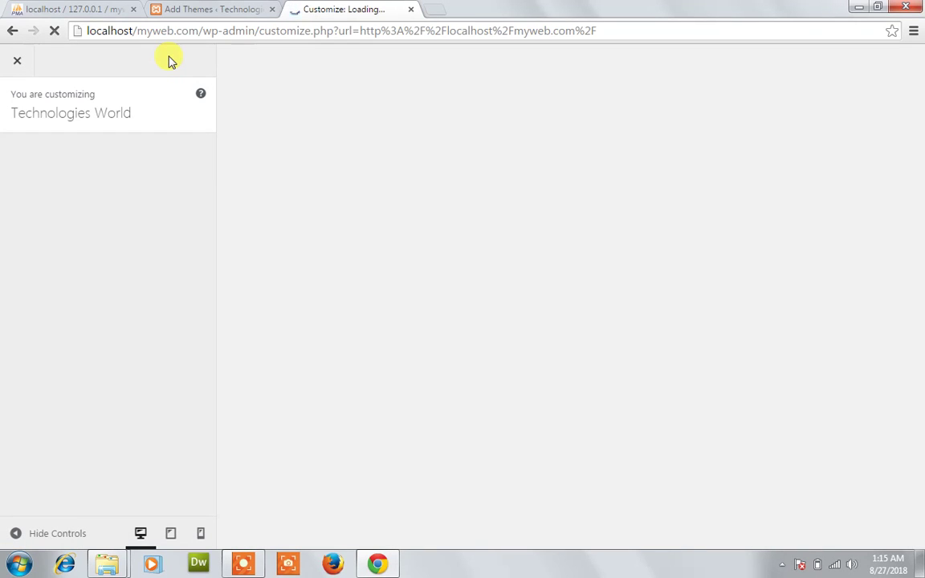
left_click(219, 8)
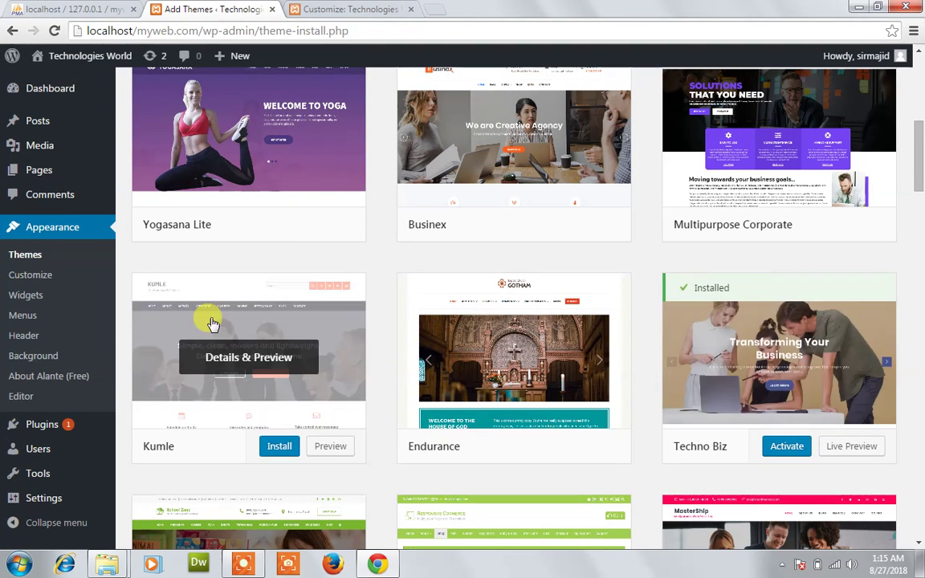
left_click(81, 278)
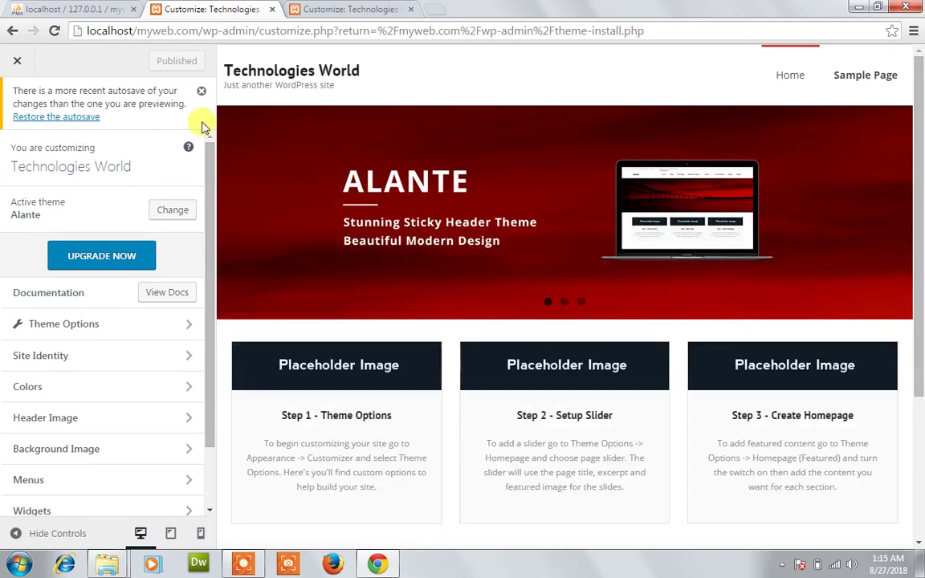
left_click(19, 62)
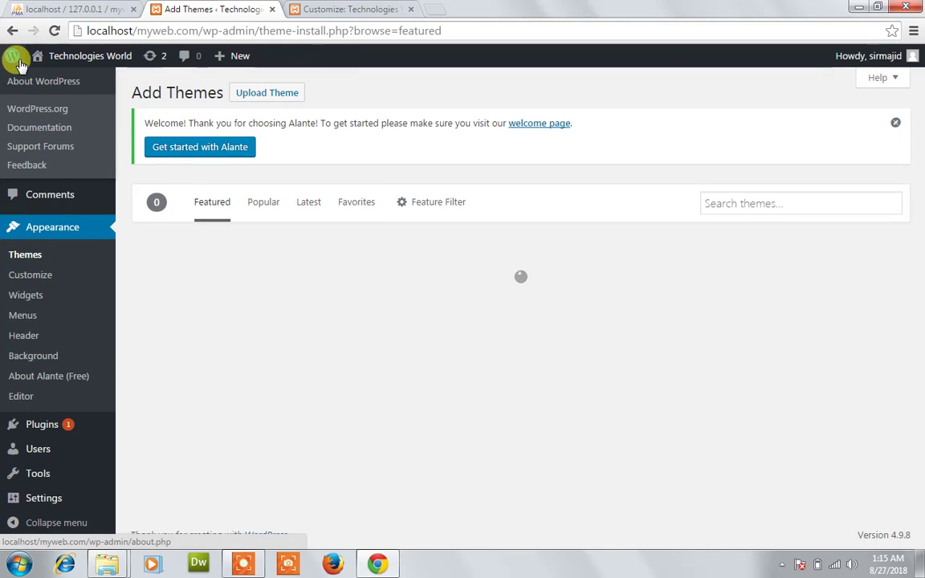
Open the list of installed themes and activate the Techno Biz theme
left_click(39, 258)
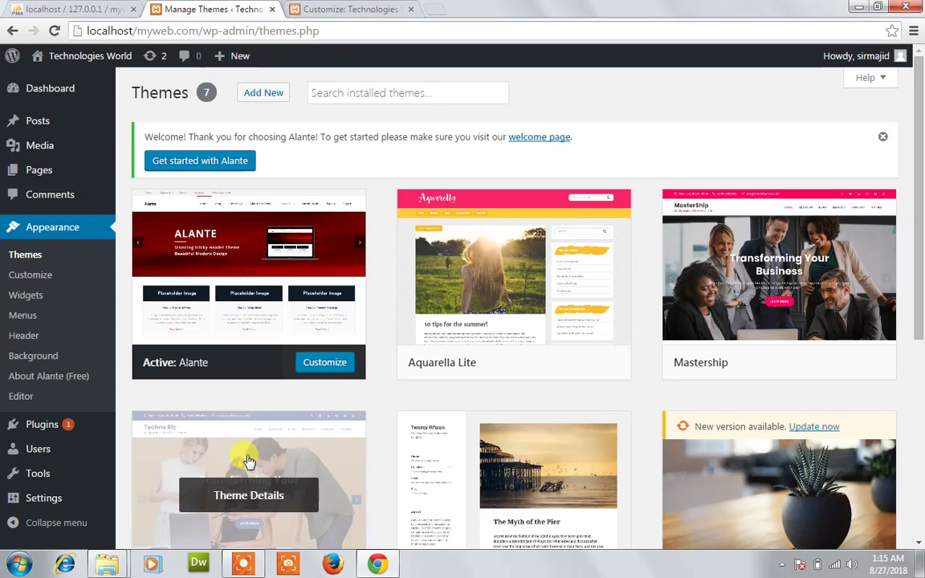
left_click_drag(920, 183, 921, 227)
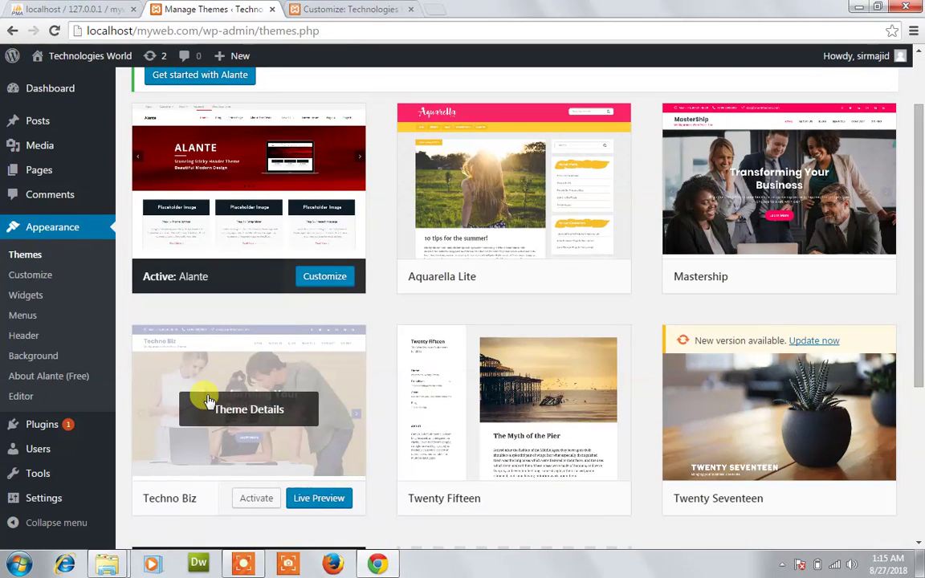
left_click(264, 501)
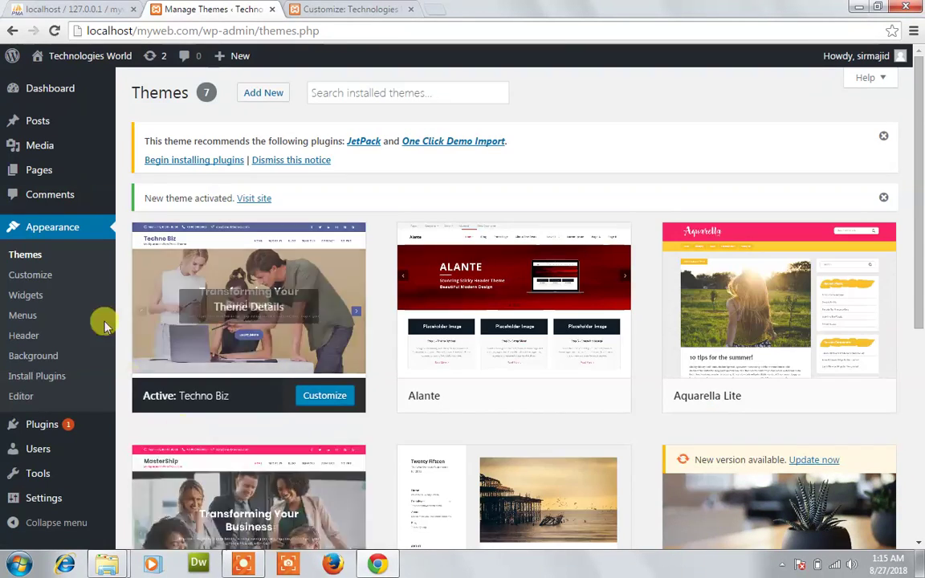
Look through the installed themes, examine the Techno Biz site preview in the customizer, and return to the themes list
mouse_move(55, 452)
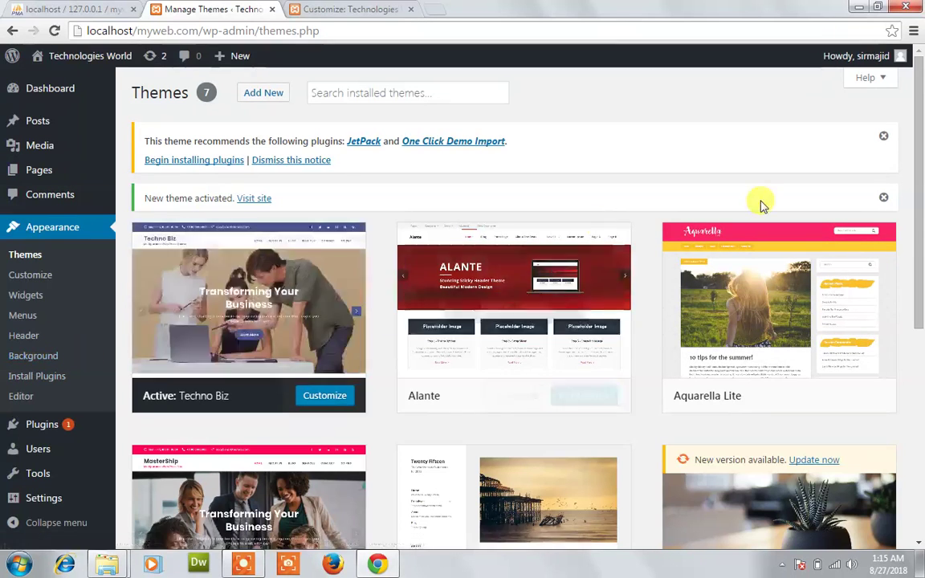
scroll(922, 281, "down", 1)
scroll(922, 285, "down", 4)
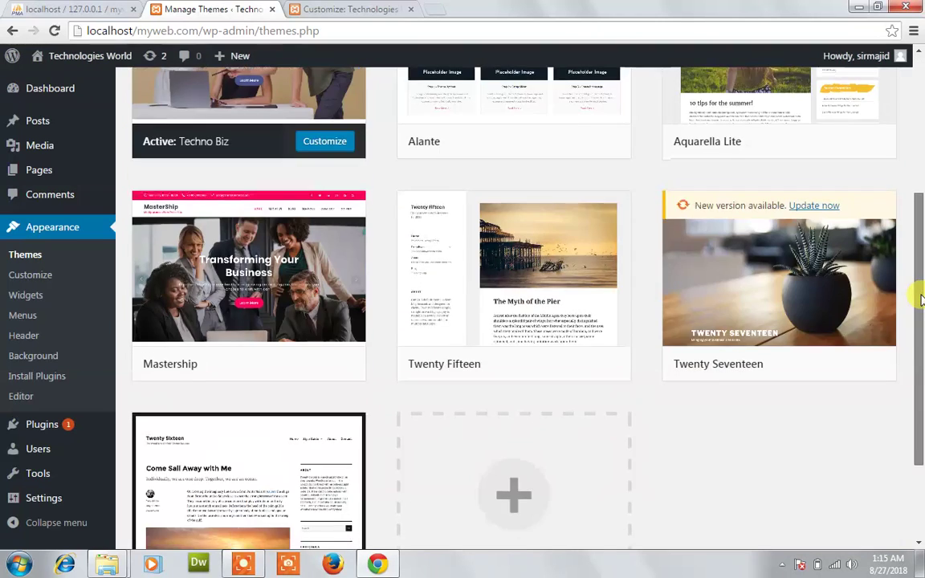
scroll(922, 265, "up", 3)
scroll(922, 216, "up", 1)
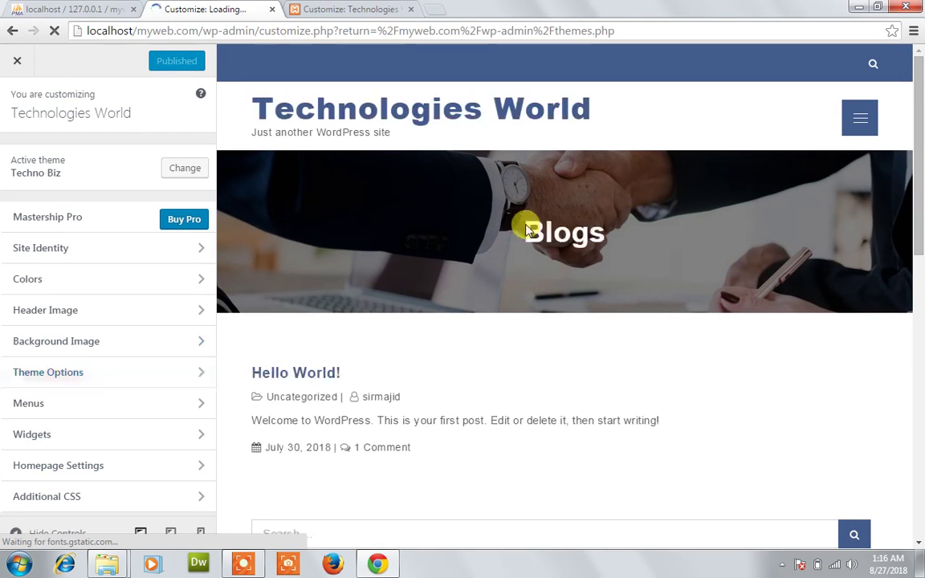
mouse_move(919, 165)
left_mouse_down()
mouse_move(912, 384)
mouse_move(905, 152)
left_mouse_up()
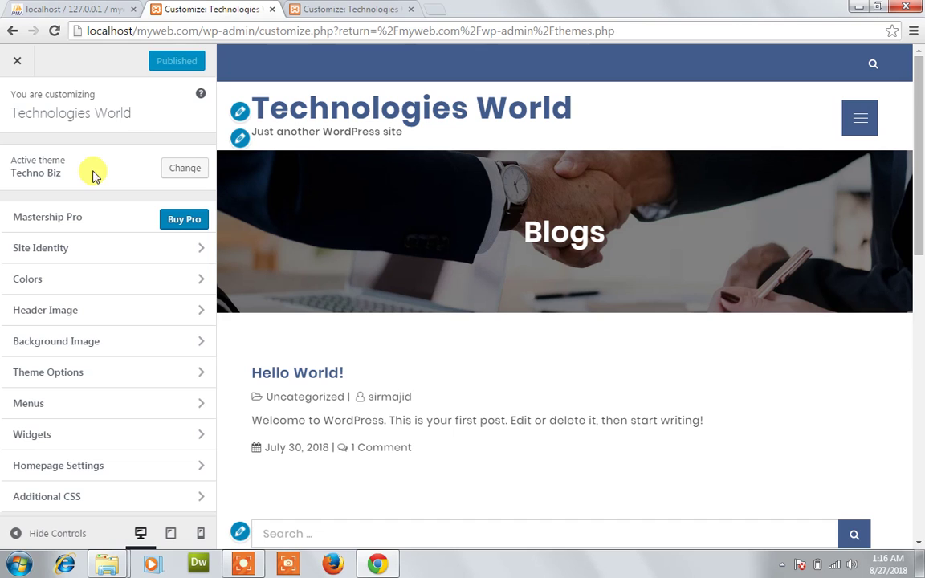
left_click(18, 64)
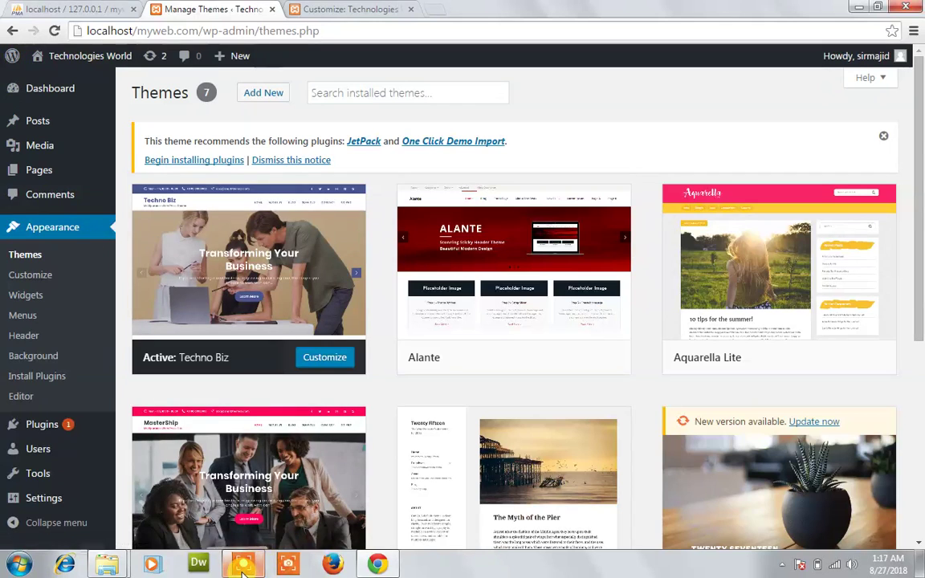
mouse_move(450, 210)
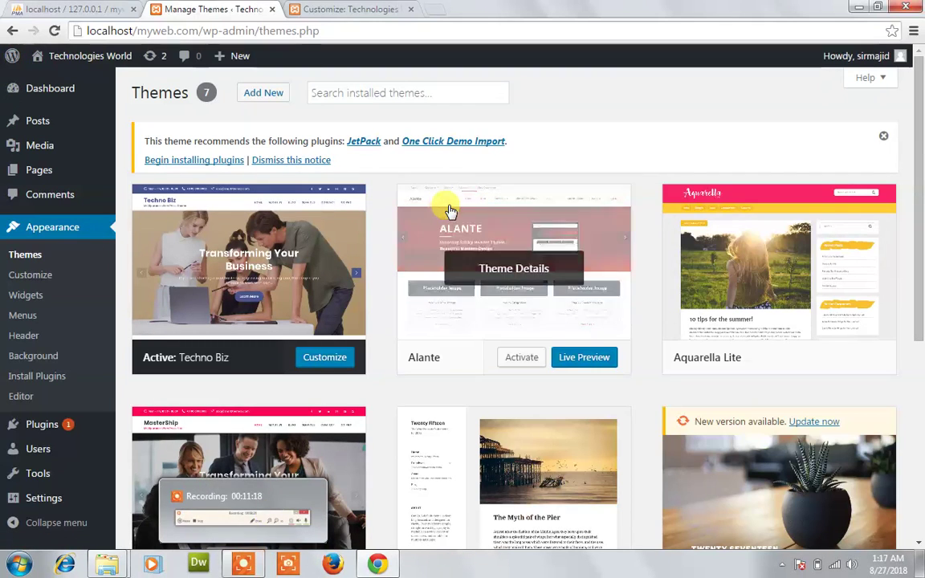